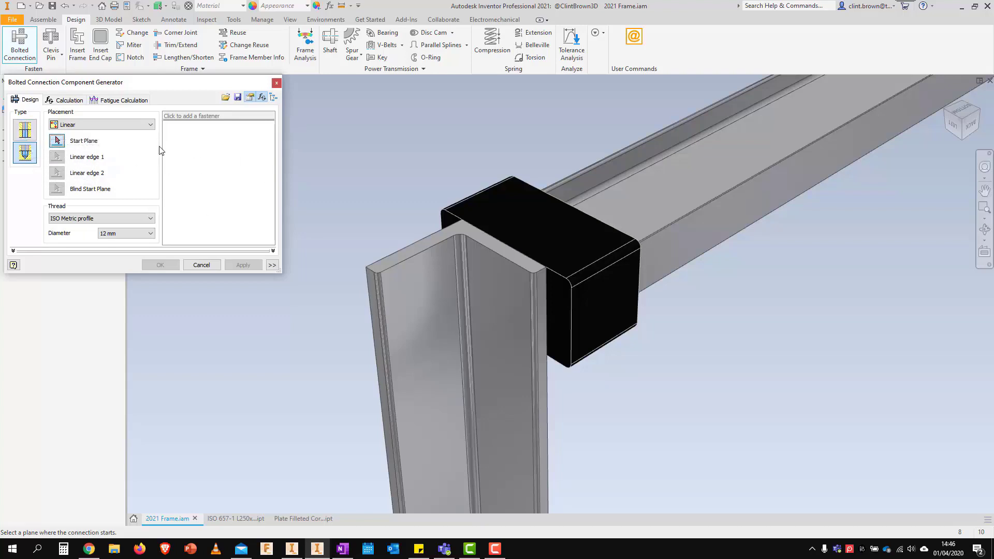
Step: Use linear placement and set the inner face of the angle leg against the black plate as the start plane
{"action": "left_click", "coordinate": [146, 127]}
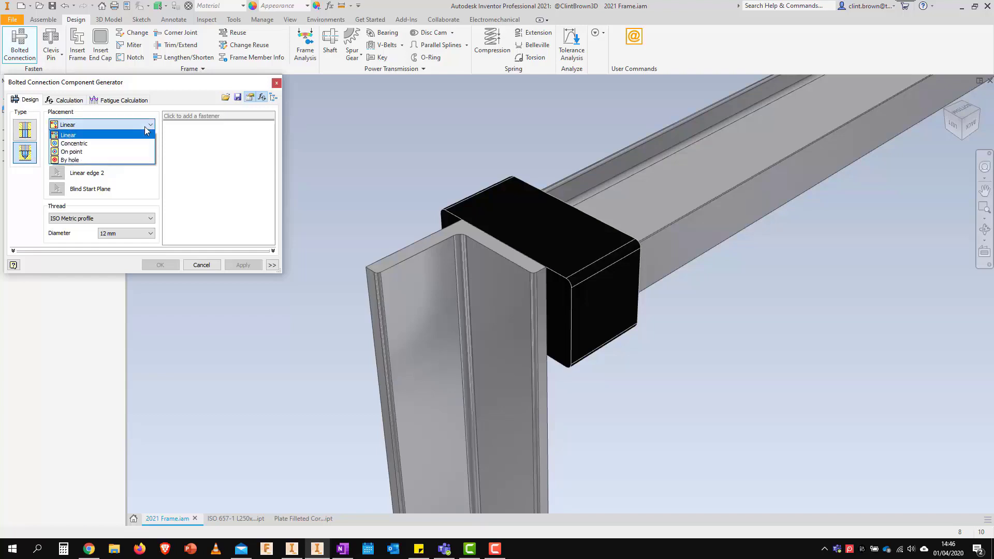
{"action": "left_click", "coordinate": [102, 136]}
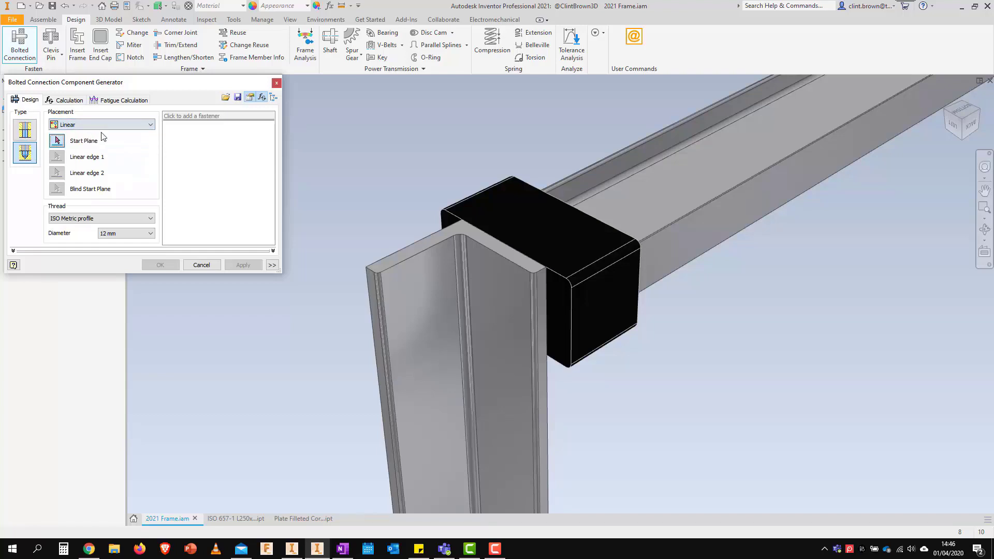
{"action": "left_click", "coordinate": [58, 142]}
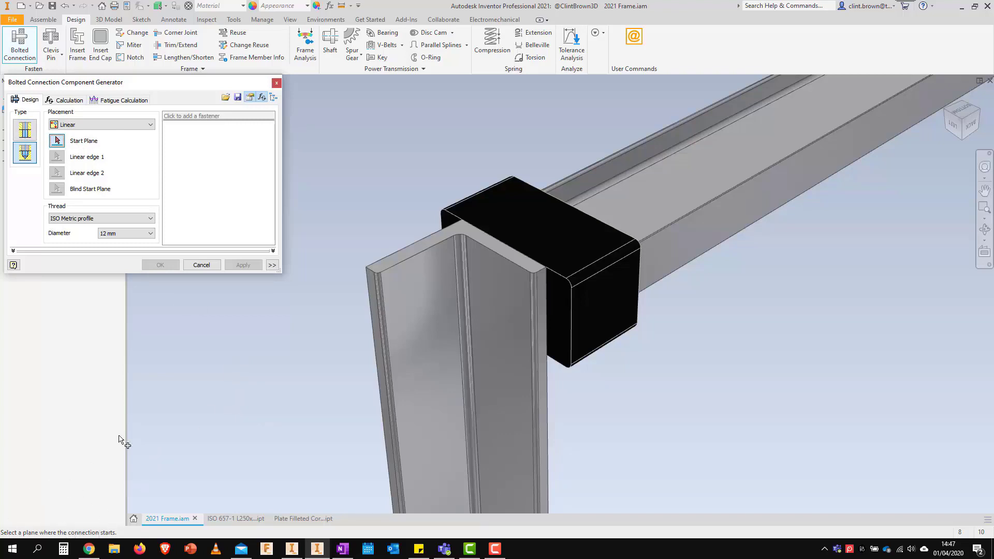
{"action": "left_click", "coordinate": [488, 270]}
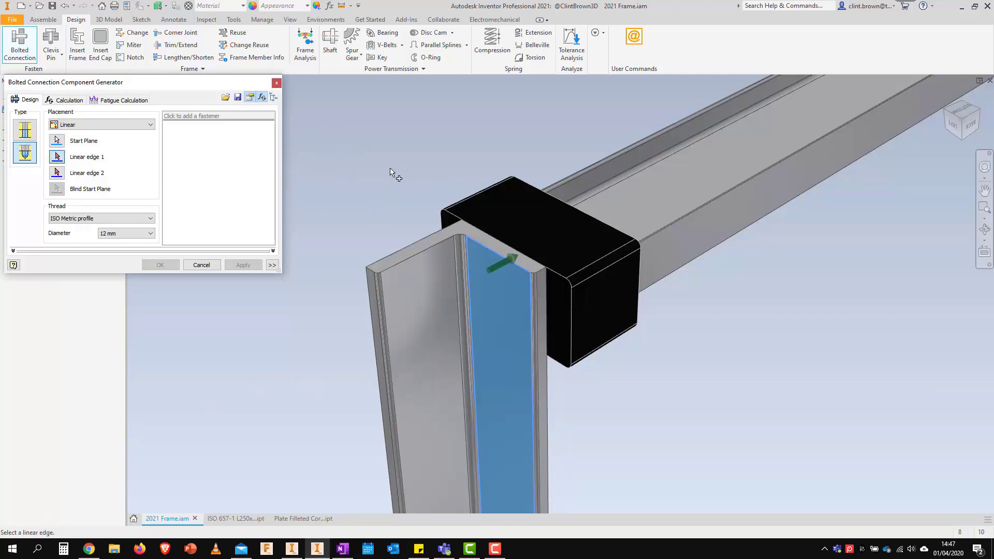
Step: Position the bolt 30 mm from the top edge and 30 mm from the adjacent long edge of the start face
{"action": "left_click", "coordinate": [484, 248]}
{"action": "type", "text": "30"}
{"action": "key", "text": "Return"}
{"action": "left_click", "coordinate": [455, 249]}
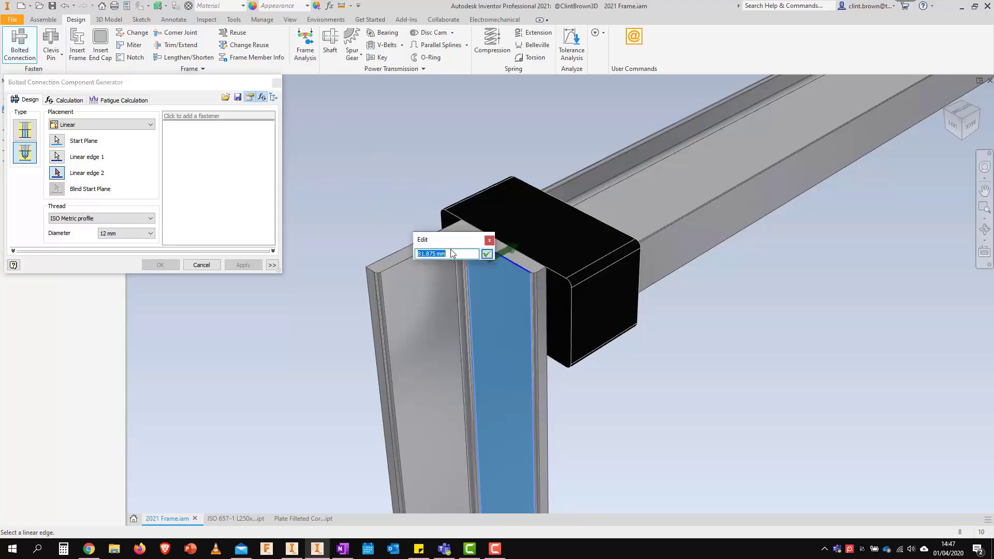
{"action": "type", "text": "30"}
{"action": "key", "text": "Return"}
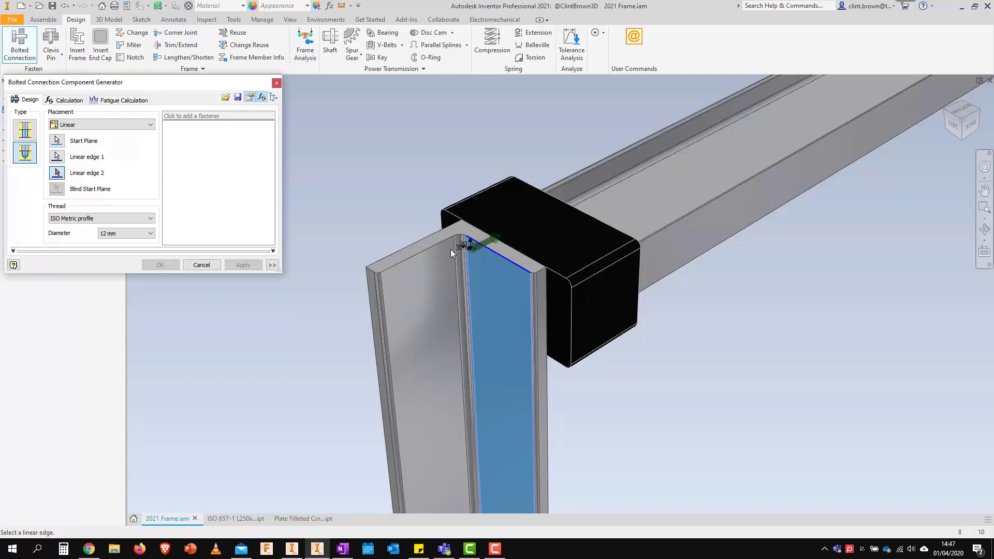
Step: Set the black plate's face touching the angle as the blind start plane
{"action": "scroll", "coordinate": [334, 166], "scroll_direction": "up", "scroll_amount": 5}
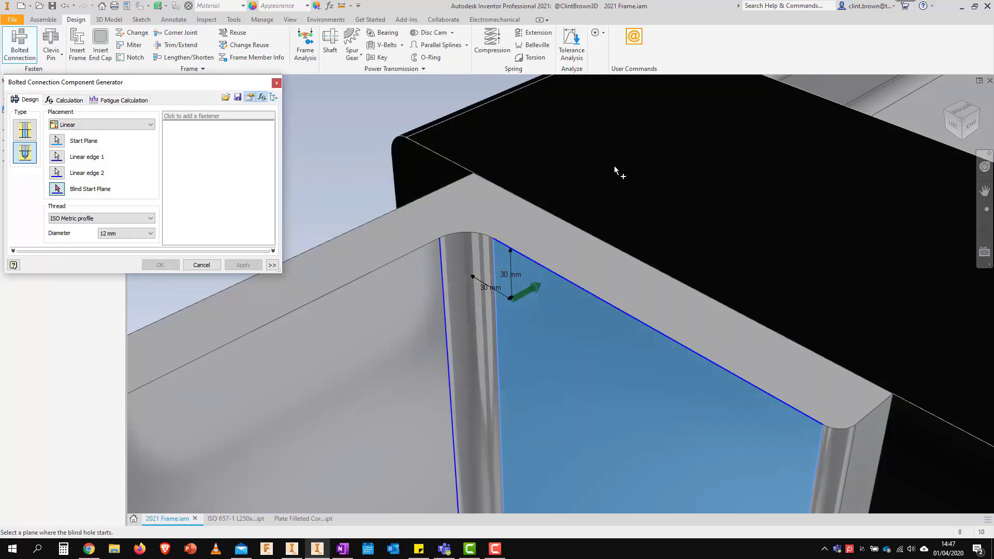
{"action": "left_click", "coordinate": [436, 175]}
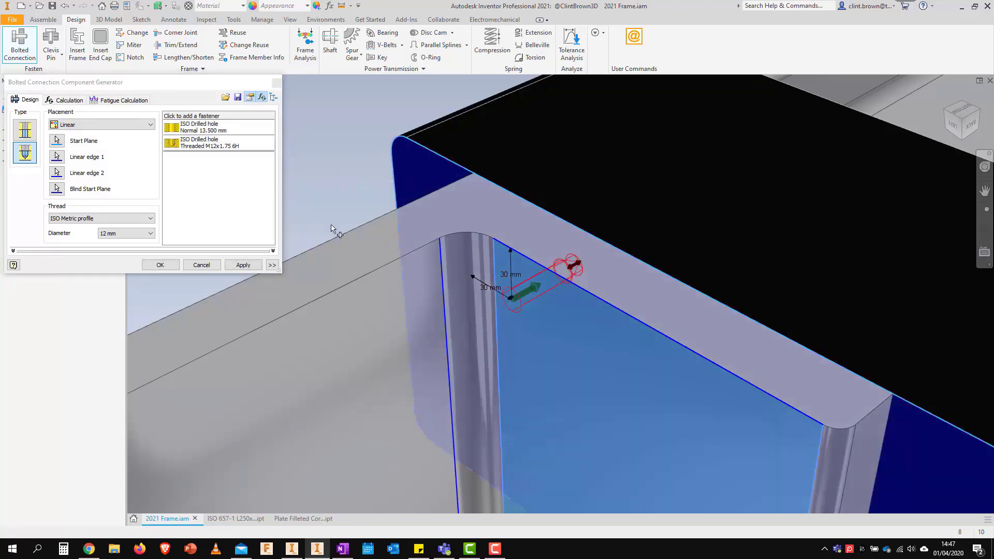
{"action": "left_click", "coordinate": [965, 110]}
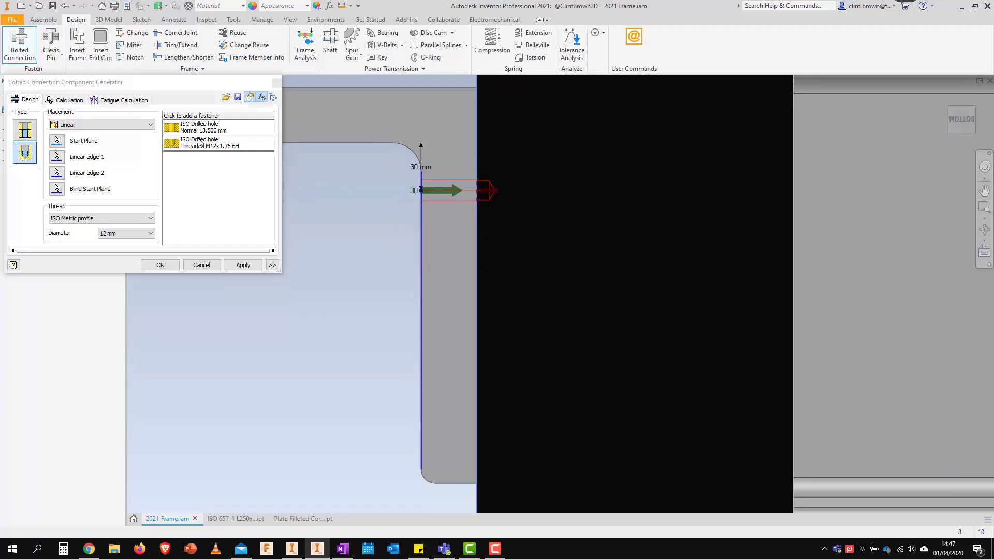
Step: Try thread diameters of 20 mm and 10 mm with the ISO Metric profile, and reset the diameter to 12 mm
{"action": "left_click", "coordinate": [126, 234]}
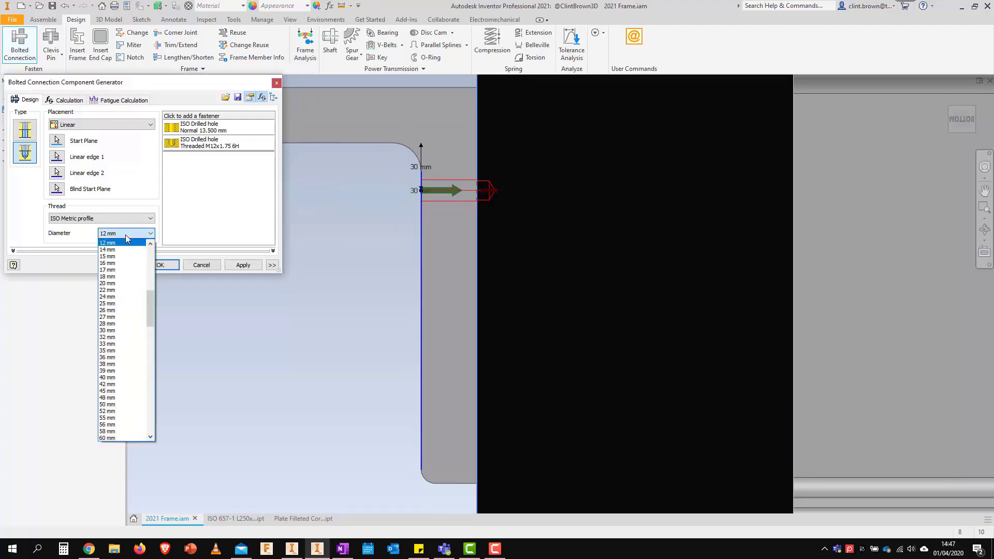
{"action": "left_click", "coordinate": [124, 283]}
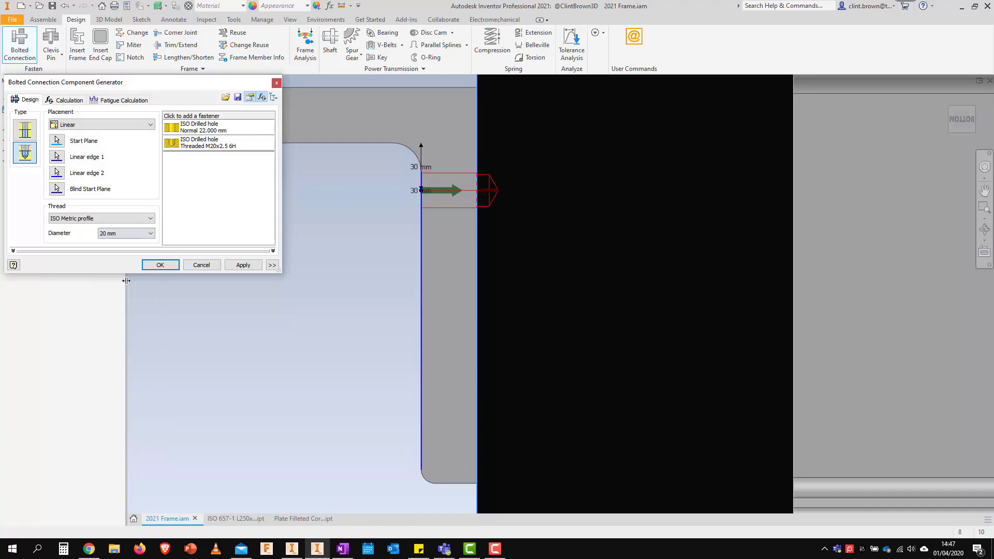
{"action": "left_click", "coordinate": [127, 234]}
{"action": "scroll", "coordinate": [120, 259], "scroll_direction": "up", "scroll_amount": 3}
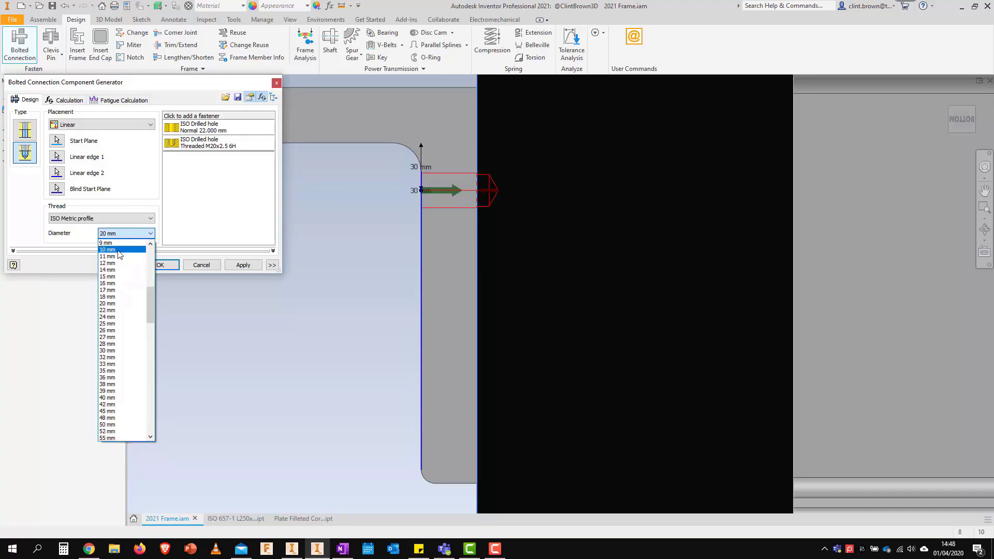
{"action": "left_click", "coordinate": [118, 250]}
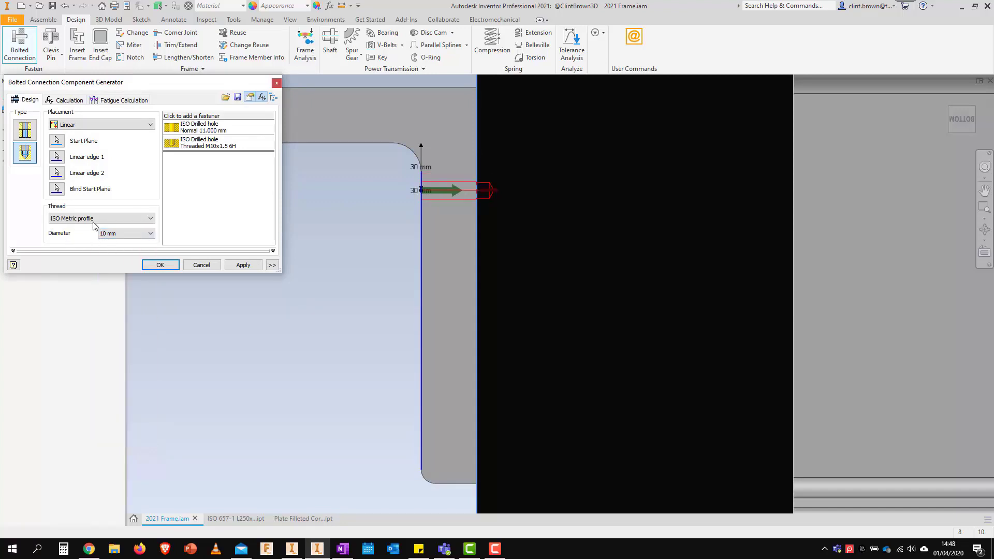
{"action": "left_click", "coordinate": [92, 219]}
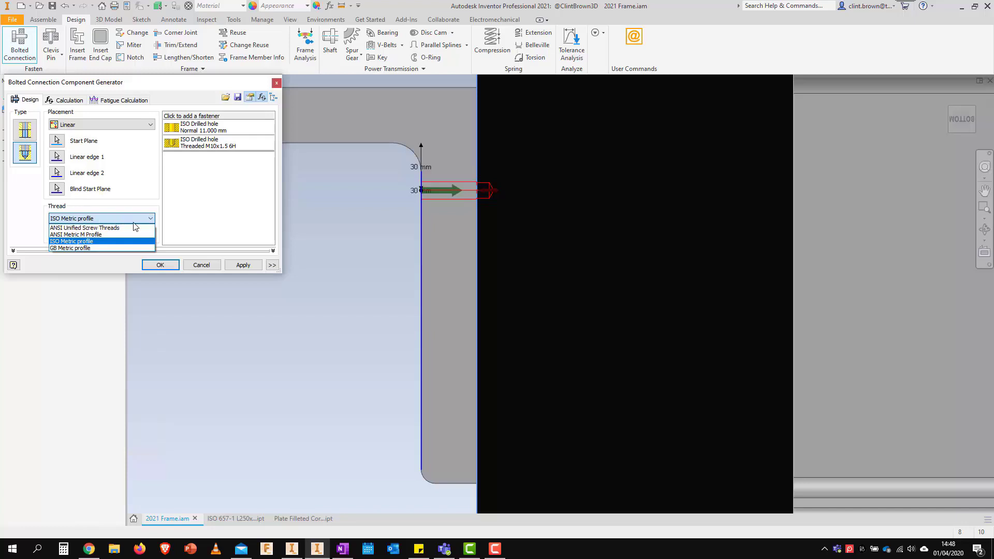
{"action": "left_click", "coordinate": [61, 241]}
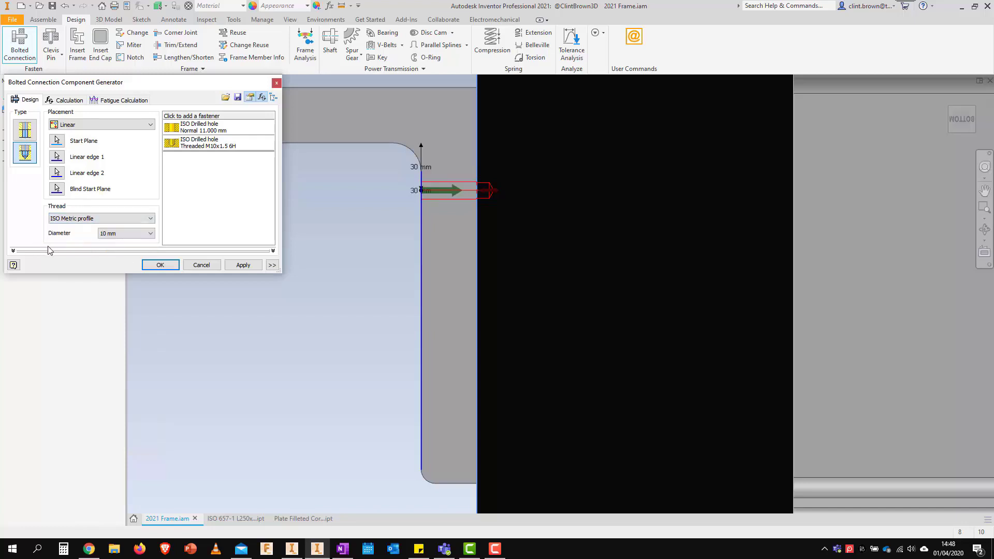
{"action": "left_click", "coordinate": [126, 234]}
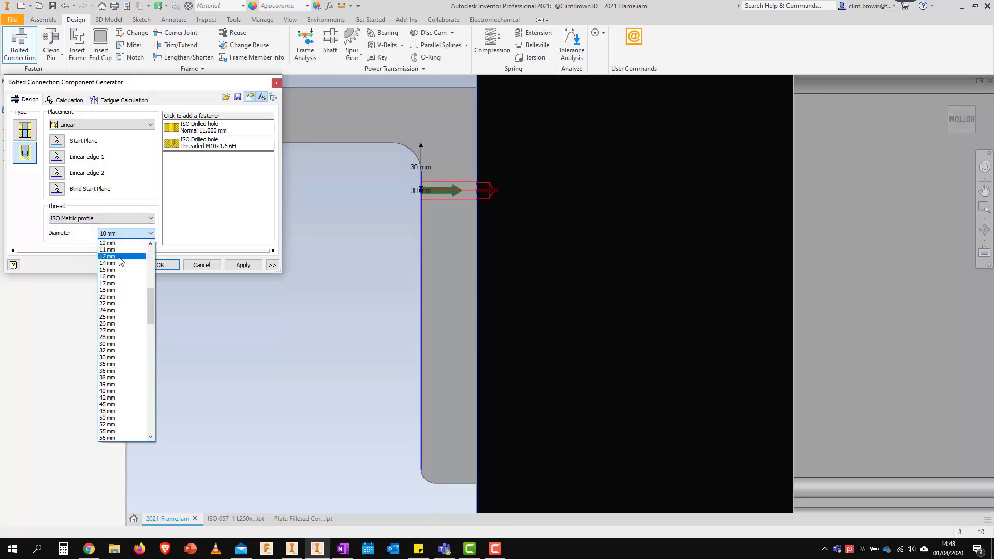
{"action": "left_click", "coordinate": [121, 258]}
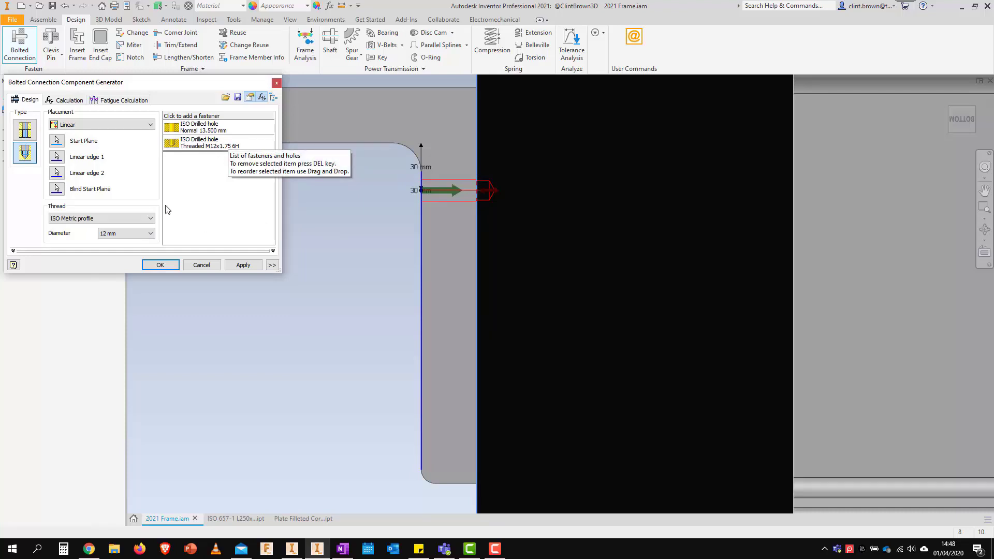
Step: Add an ISO 4762 bolt from the Socket Head Bolts category to the connection and lengthen it to M12 x 70
{"action": "left_click", "coordinate": [195, 118]}
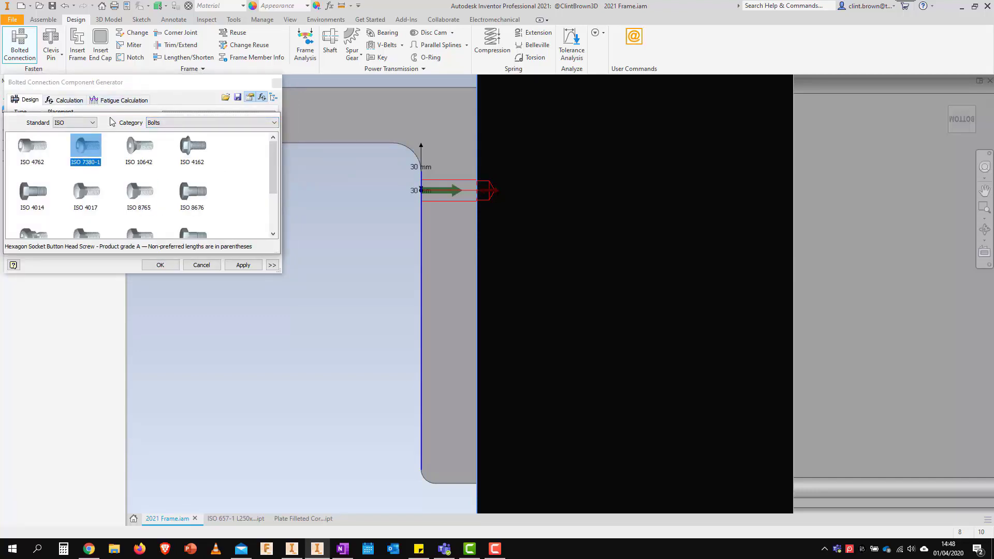
{"action": "left_click", "coordinate": [92, 124]}
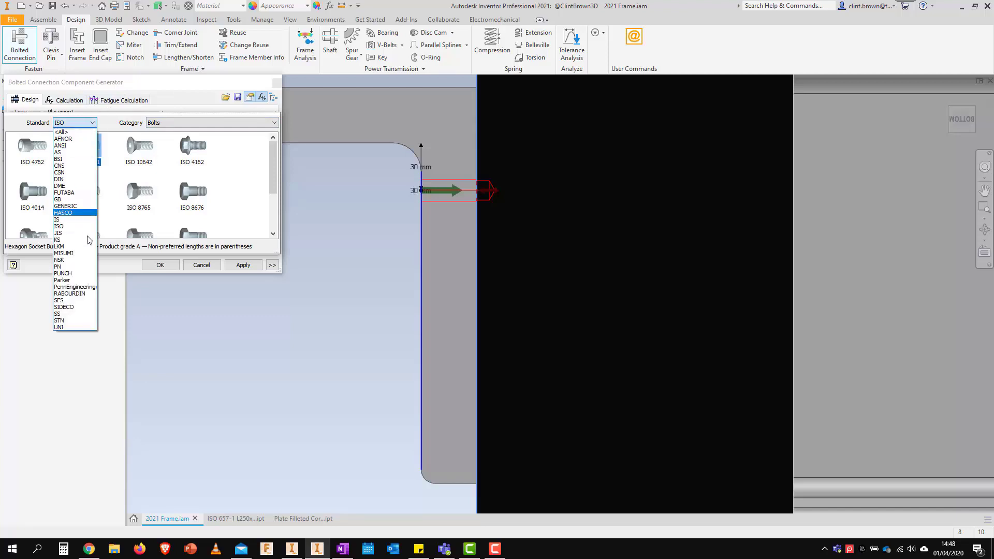
{"action": "left_click", "coordinate": [114, 128]}
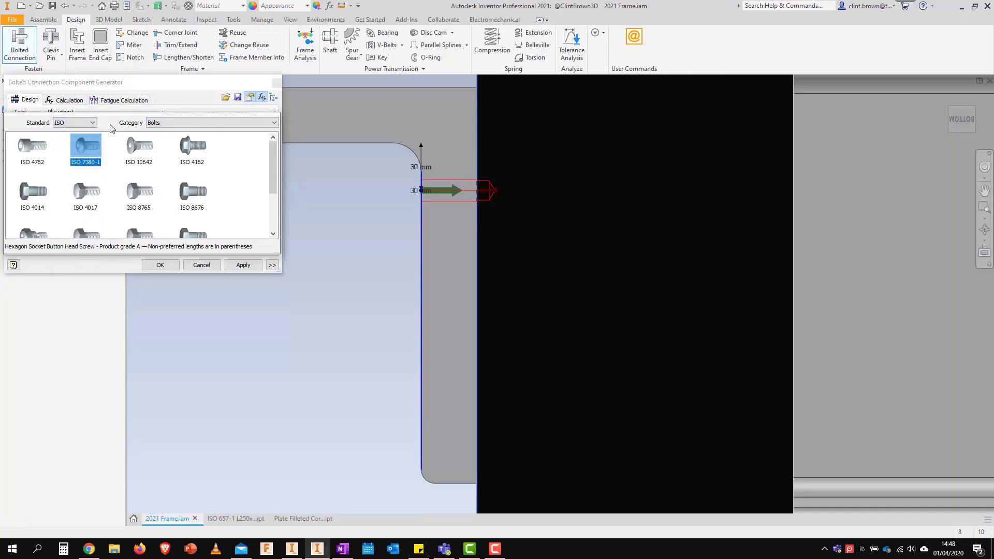
{"action": "scroll", "coordinate": [270, 193], "scroll_direction": "down", "scroll_amount": 2}
{"action": "scroll", "coordinate": [271, 195], "scroll_direction": "up", "scroll_amount": 2}
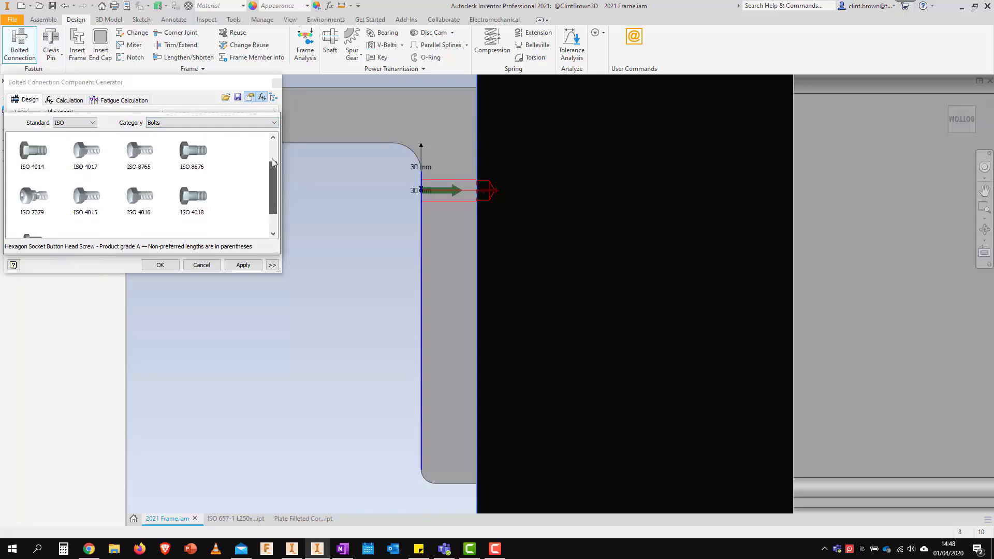
{"action": "left_click", "coordinate": [229, 124]}
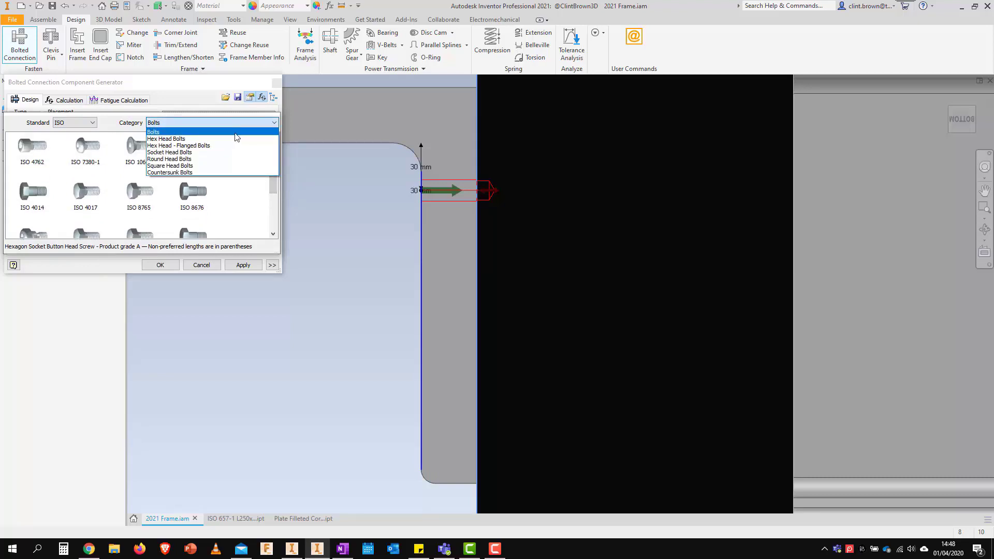
{"action": "left_click", "coordinate": [174, 153]}
{"action": "left_click", "coordinate": [29, 149]}
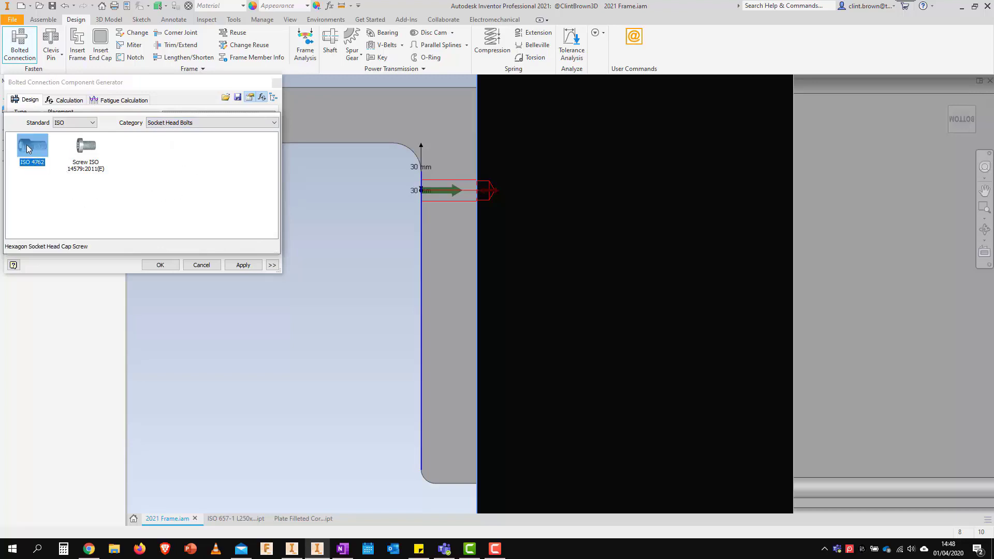
{"action": "double_click", "coordinate": [34, 152]}
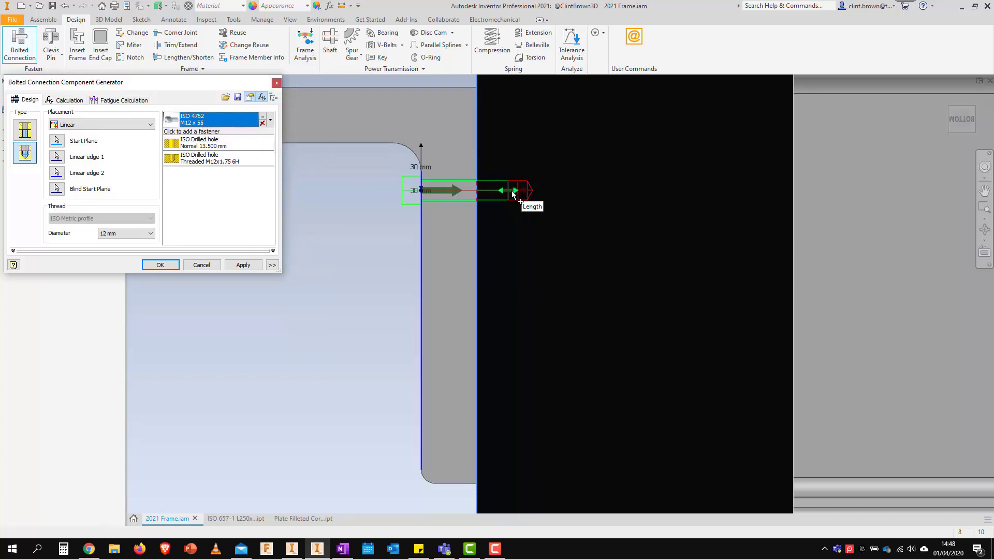
{"action": "left_click_drag", "start_coordinate": [513, 193], "coordinate": [541, 193]}
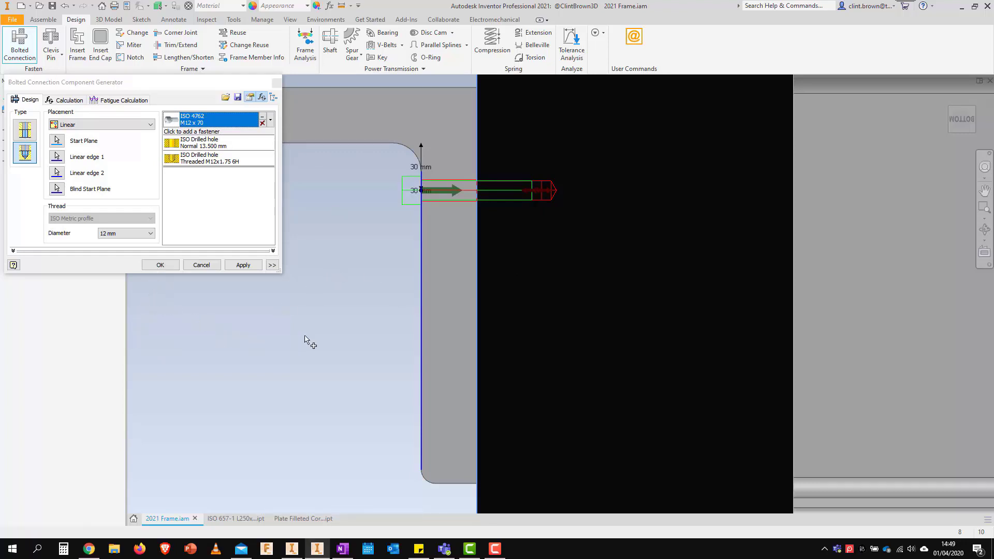
Step: Replace the stored library template with one named "Blind - ISO 4762 M12 x 70" and create the bolted connection
{"action": "left_click", "coordinate": [272, 264]}
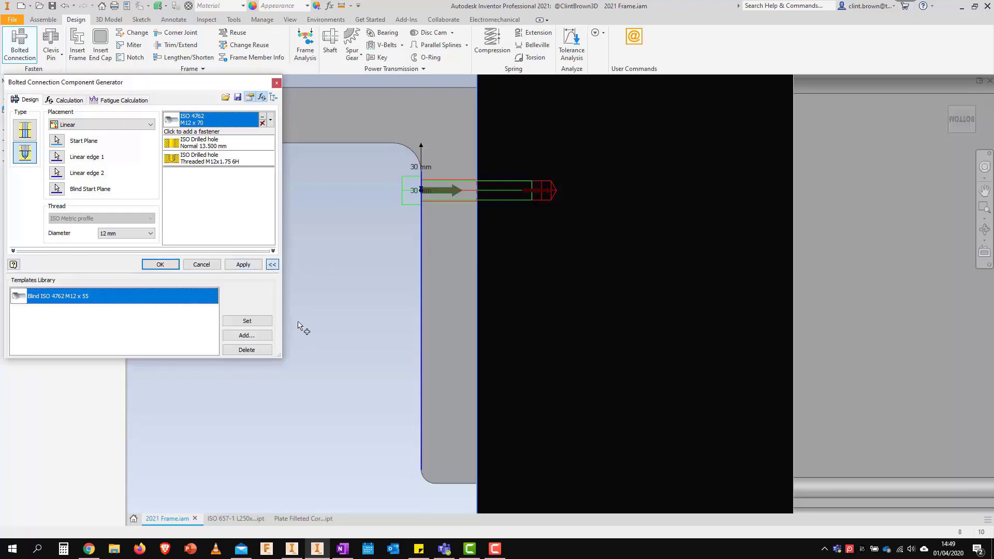
{"action": "left_click", "coordinate": [246, 350]}
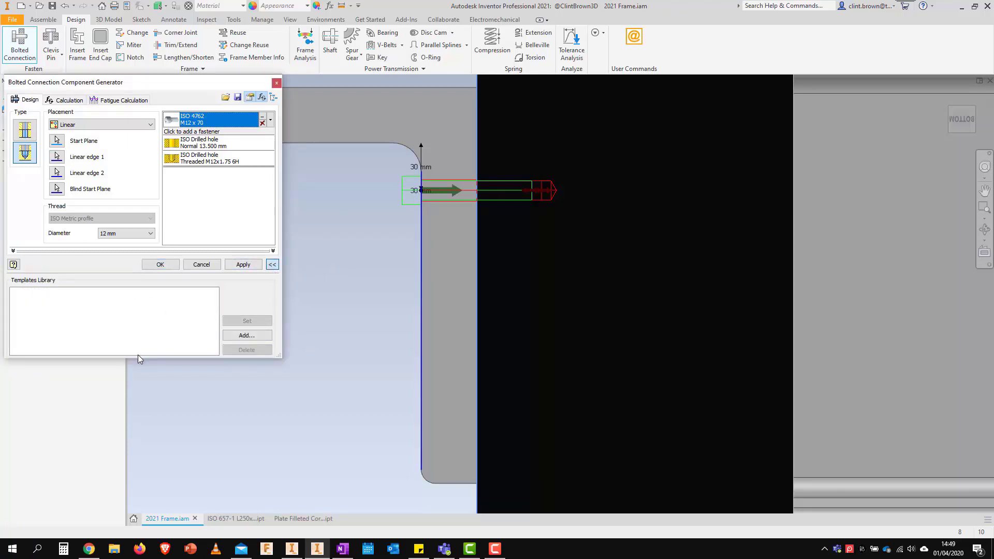
{"action": "left_click", "coordinate": [248, 336]}
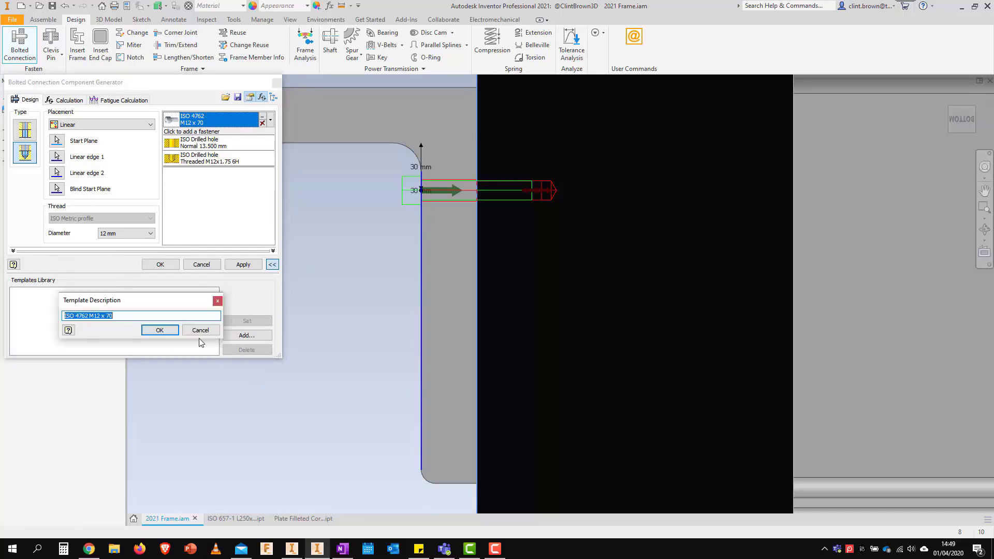
{"action": "key", "text": "Home"}
{"action": "type", "text": "Blind -"}
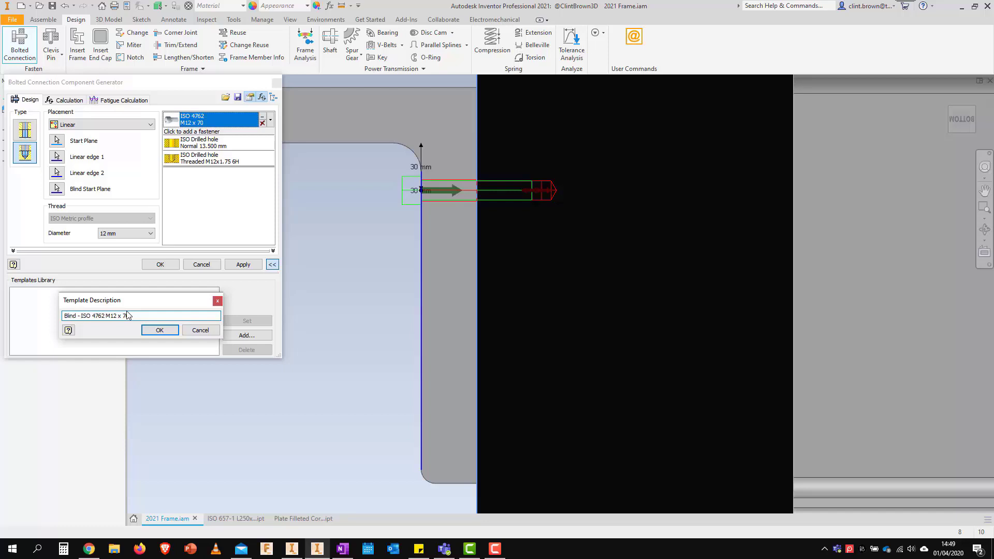
{"action": "left_click", "coordinate": [159, 331]}
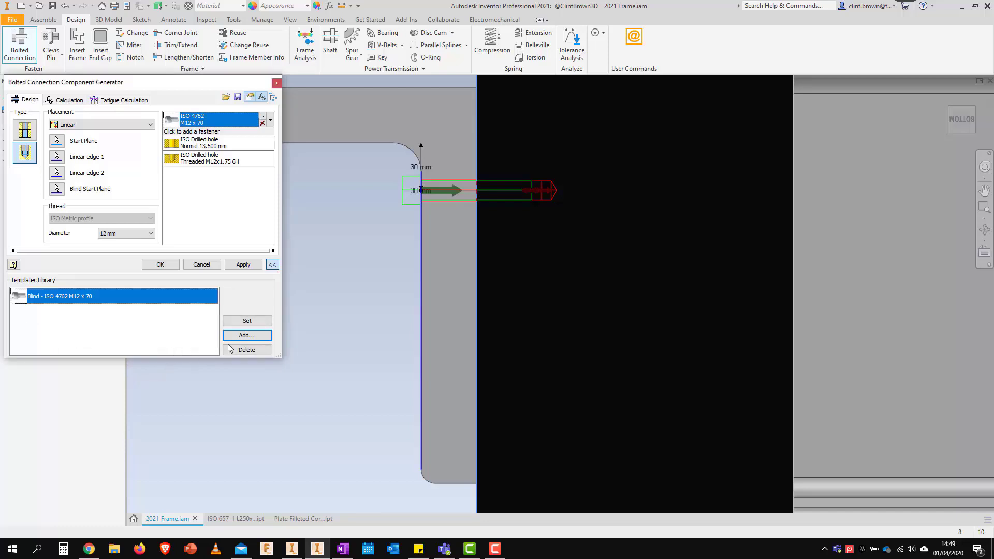
{"action": "left_click", "coordinate": [160, 264]}
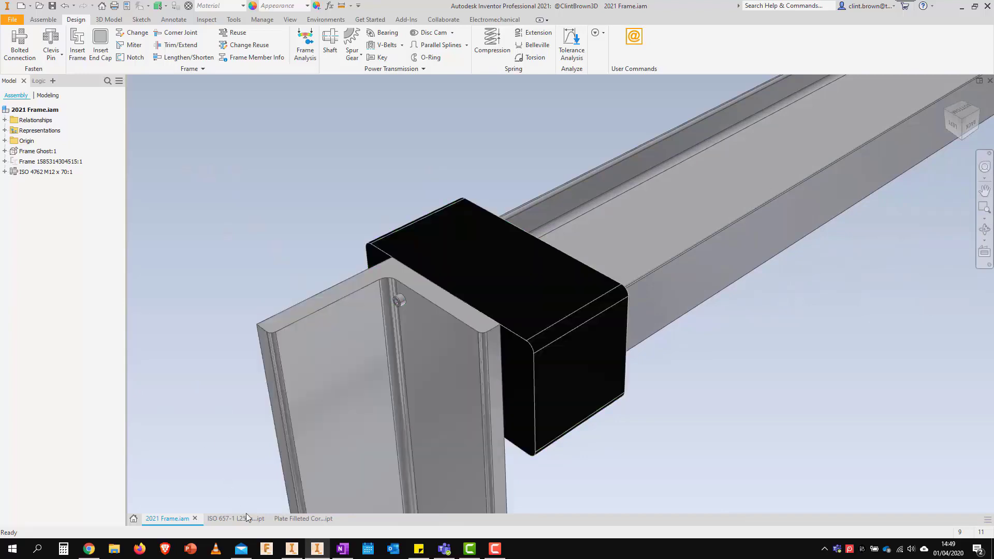
Step: Inspect the generated holes in the L250x250x35 angle part and the filleted plate part
{"action": "left_click", "coordinate": [247, 516]}
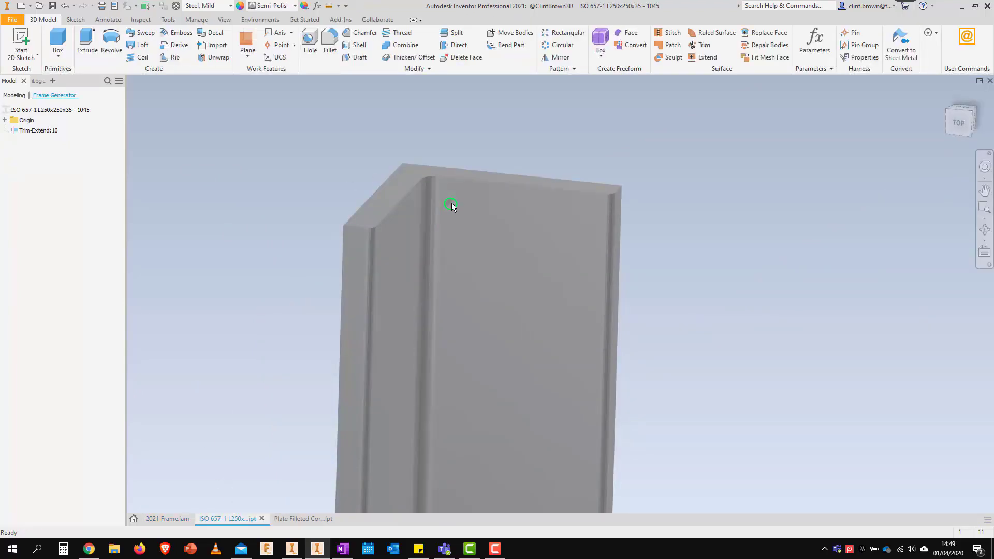
{"action": "left_click", "coordinate": [283, 519]}
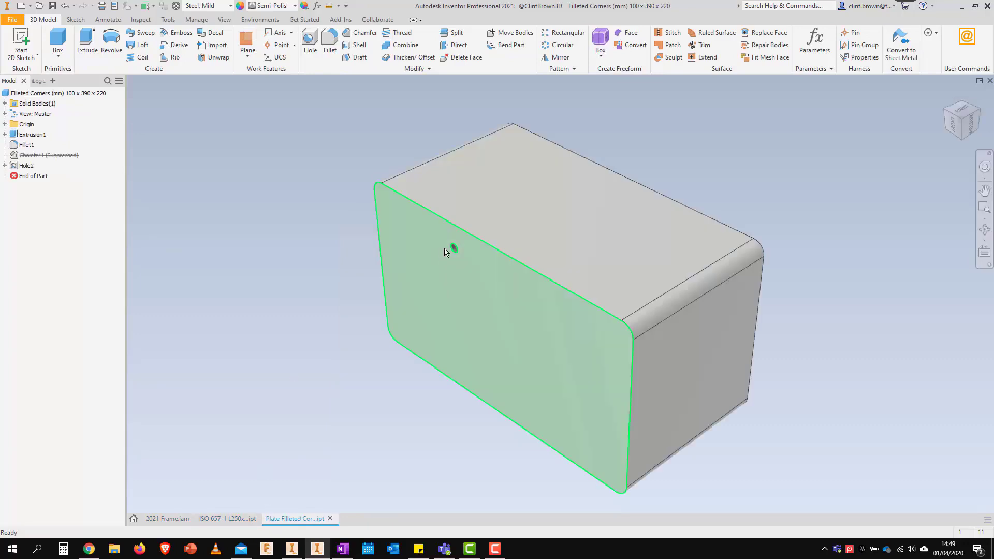
{"action": "scroll", "coordinate": [450, 248], "scroll_direction": "up", "scroll_amount": 6}
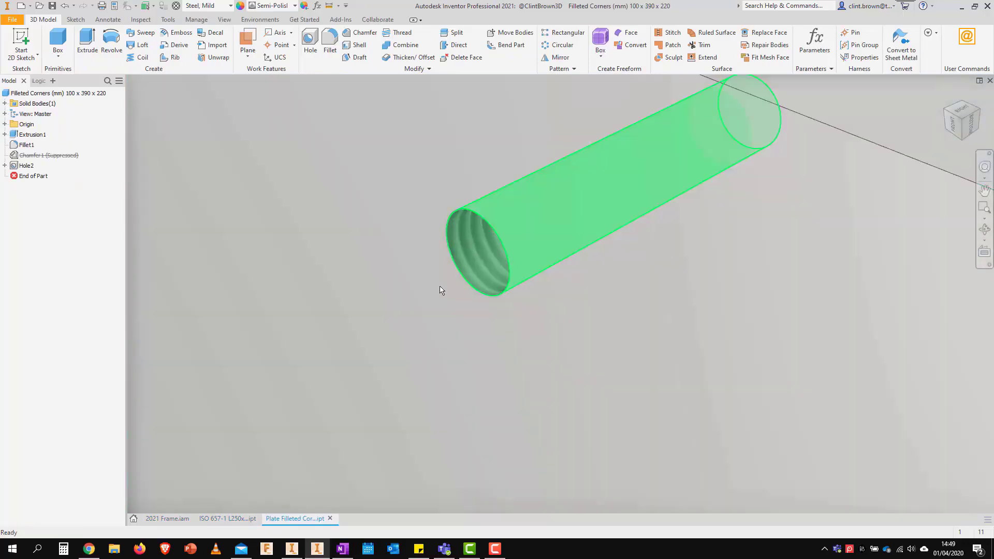
{"action": "scroll", "coordinate": [442, 290], "scroll_direction": "down", "scroll_amount": 5}
{"action": "left_click", "coordinate": [226, 518]}
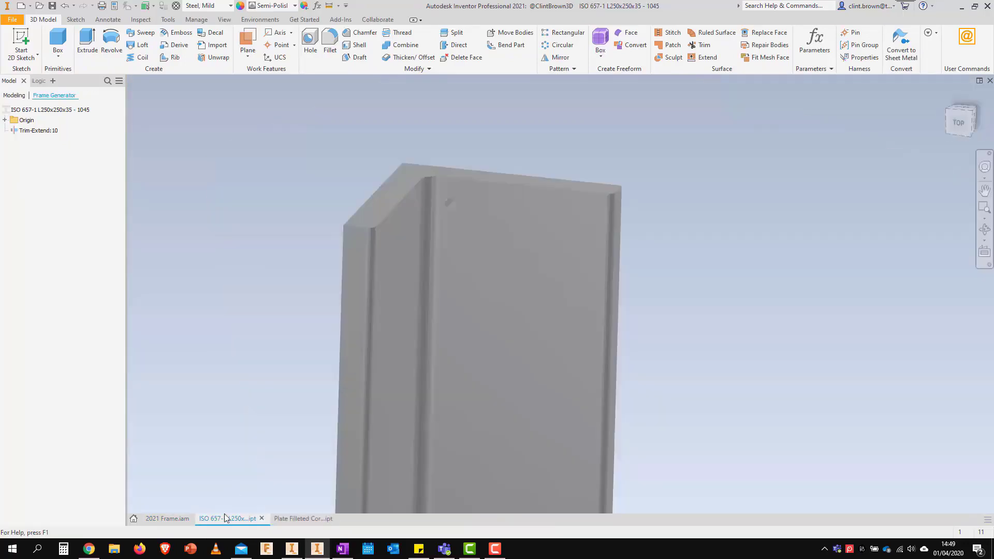
Step: In the 2021 Frame assembly, place a blind connection on the sketch points of the angle's inner face, with the black plate as blind start plane
{"action": "left_click", "coordinate": [171, 520]}
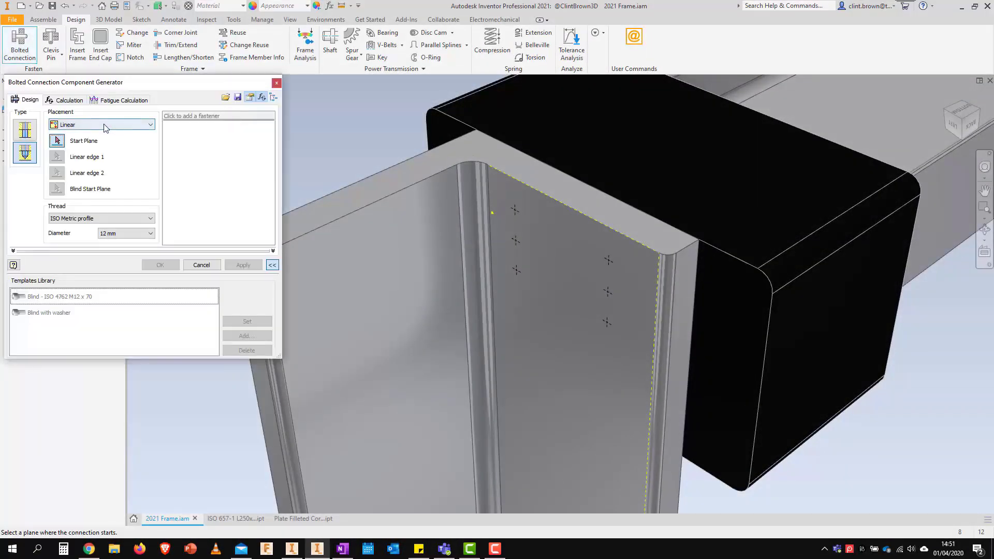
{"action": "left_click", "coordinate": [109, 125]}
{"action": "left_click", "coordinate": [78, 152]}
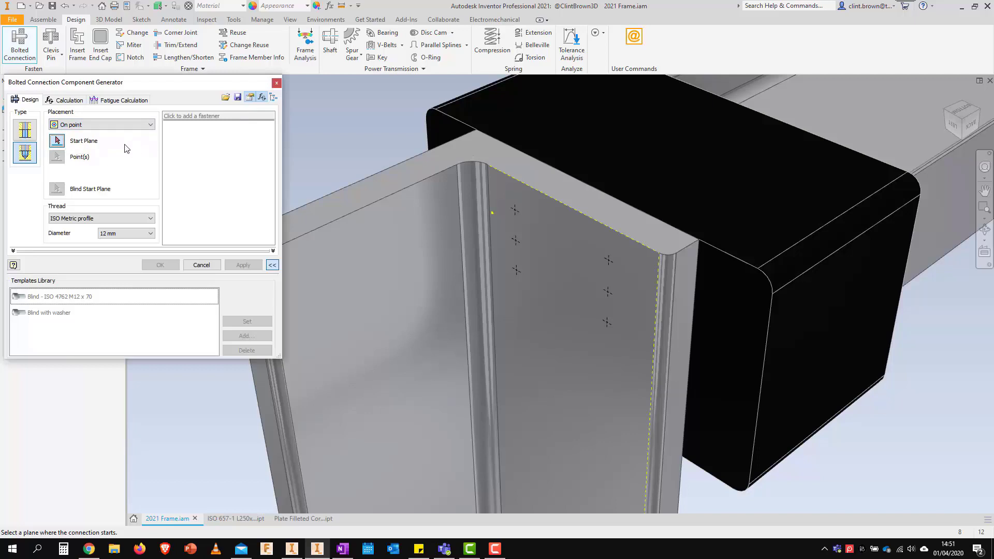
{"action": "left_click", "coordinate": [557, 260]}
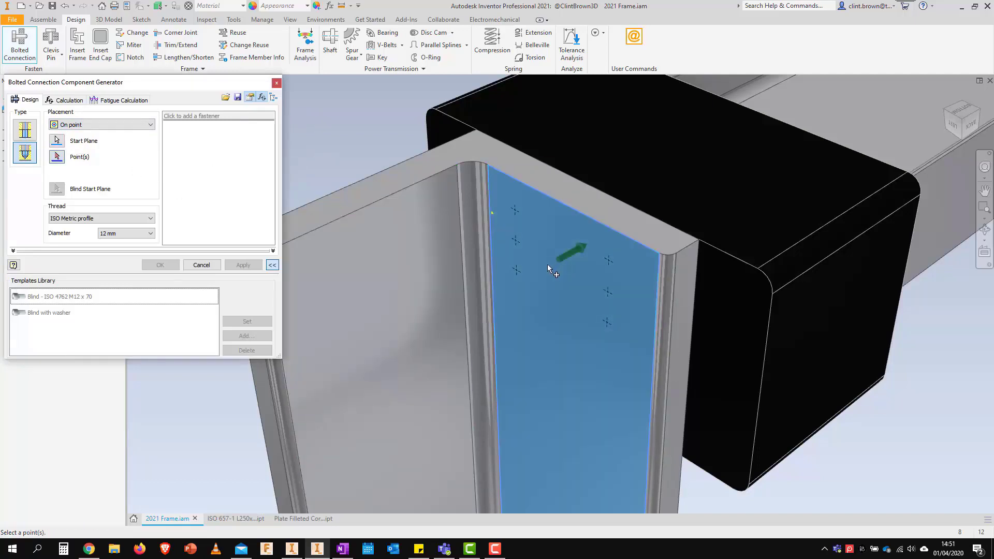
{"action": "left_click", "coordinate": [515, 210]}
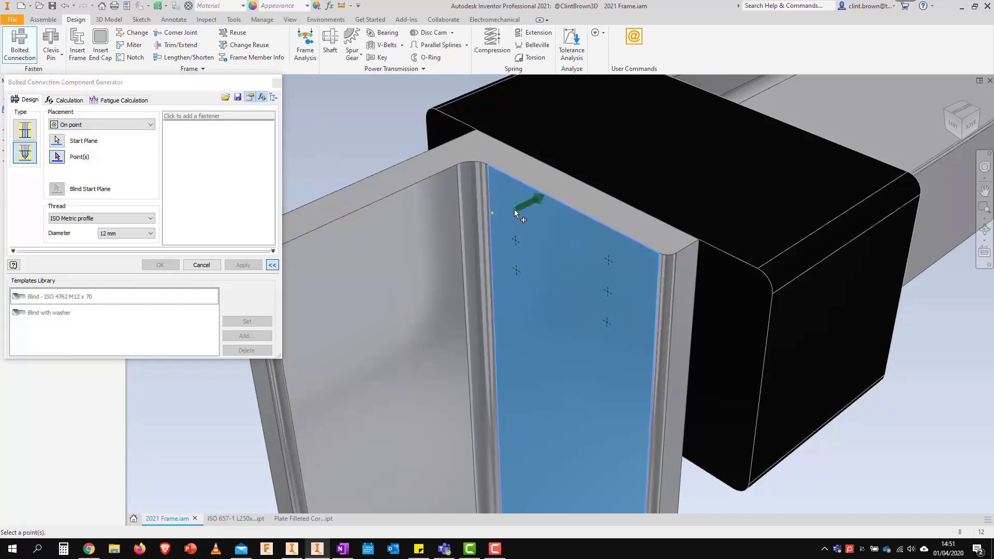
{"action": "left_click", "coordinate": [514, 241]}
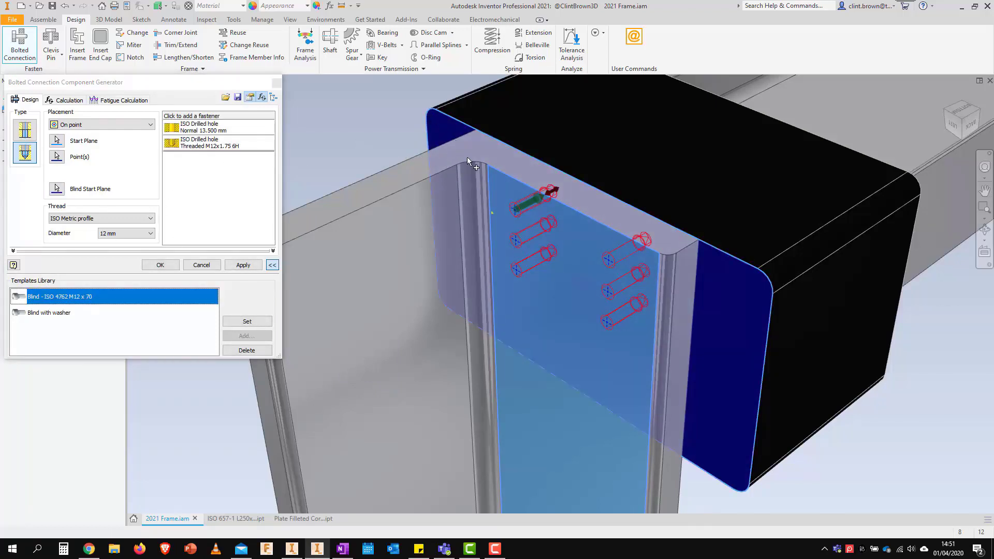
Step: Create the bolted connection from the "Blind with washer" template and check the angle and plate part files
{"action": "left_click", "coordinate": [60, 314]}
{"action": "left_click", "coordinate": [247, 321]}
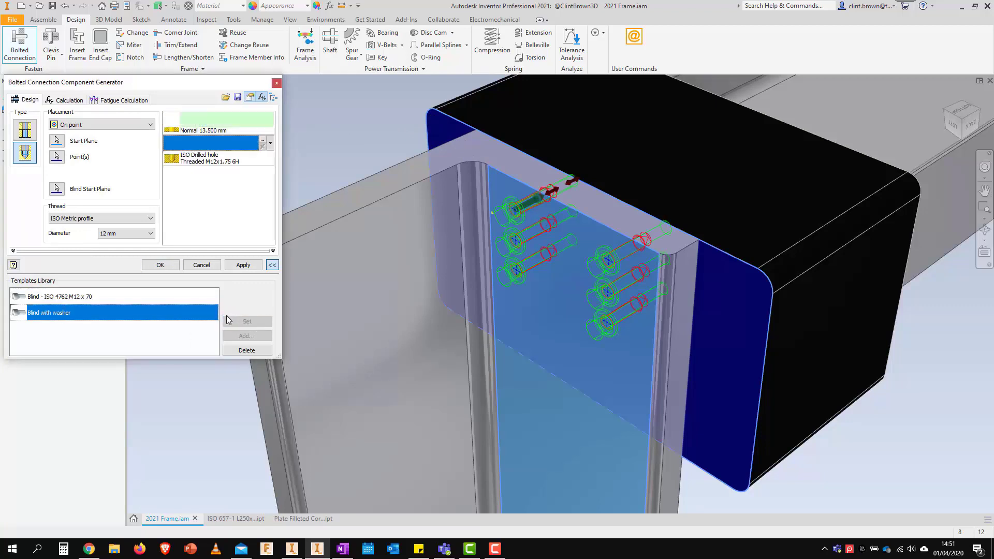
{"action": "left_click", "coordinate": [160, 265]}
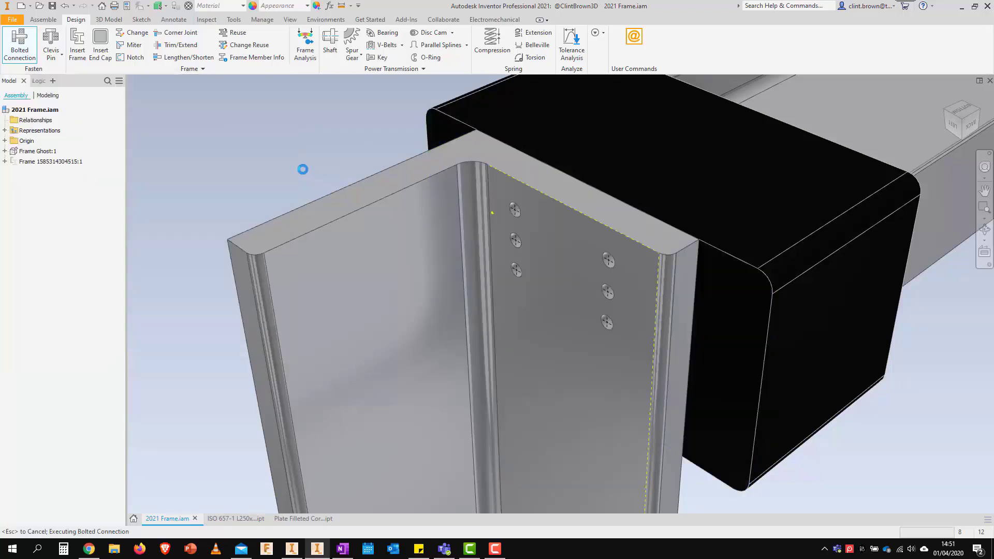
{"action": "left_click", "coordinate": [224, 520]}
{"action": "left_click", "coordinate": [303, 520]}
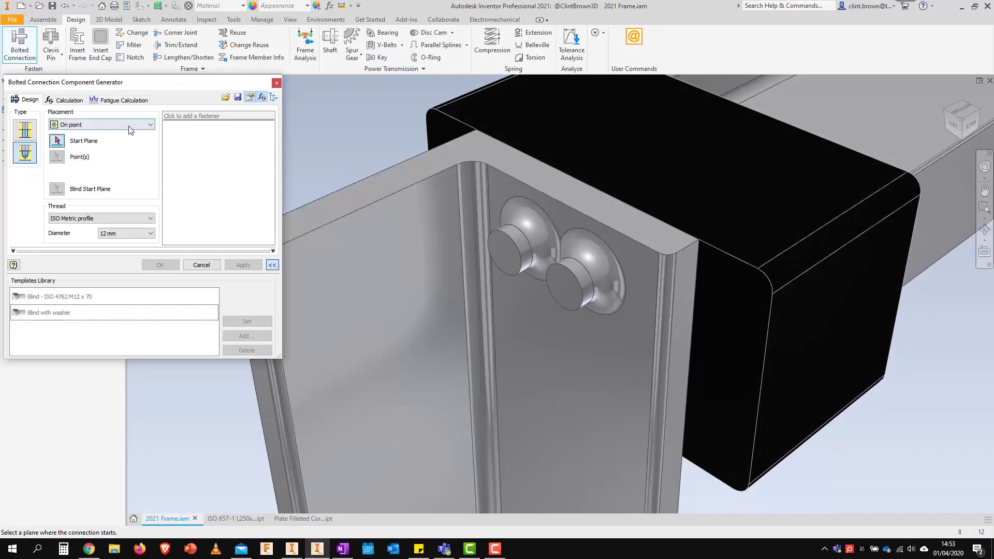
Step: Place a blind Concentric connection on the first round boss's end face and circular edge, starting the blind hole at the black plate's face
{"action": "left_click", "coordinate": [129, 127]}
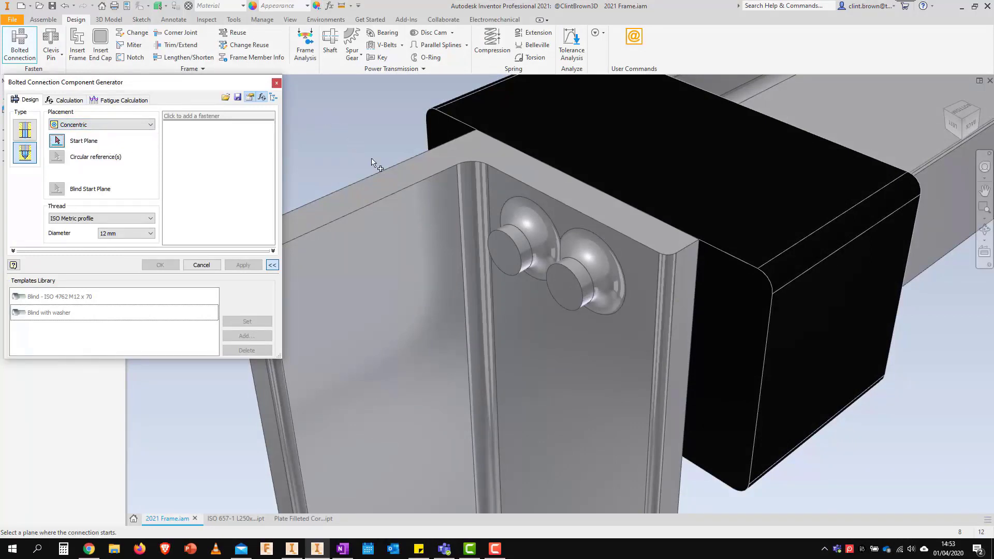
{"action": "left_click", "coordinate": [502, 254]}
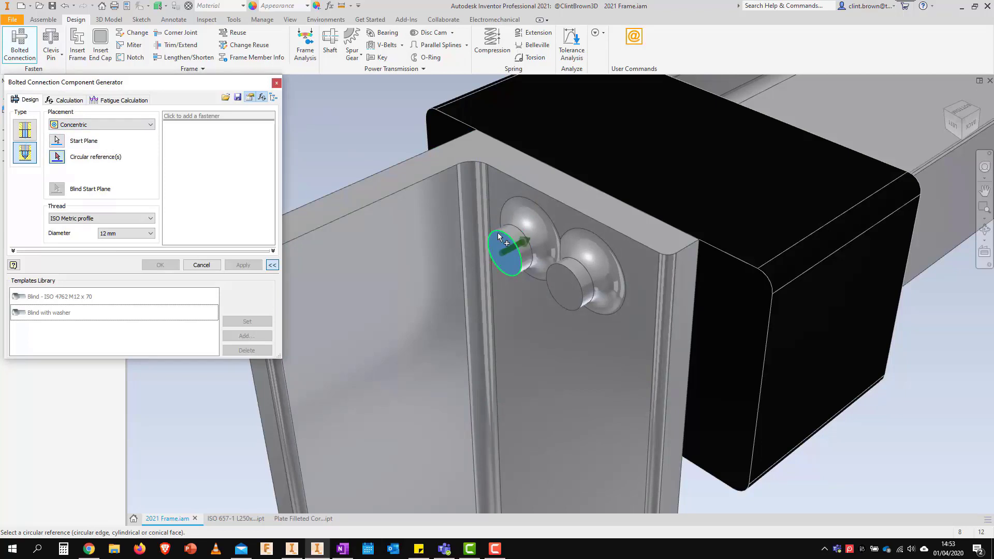
{"action": "left_click", "coordinate": [499, 232]}
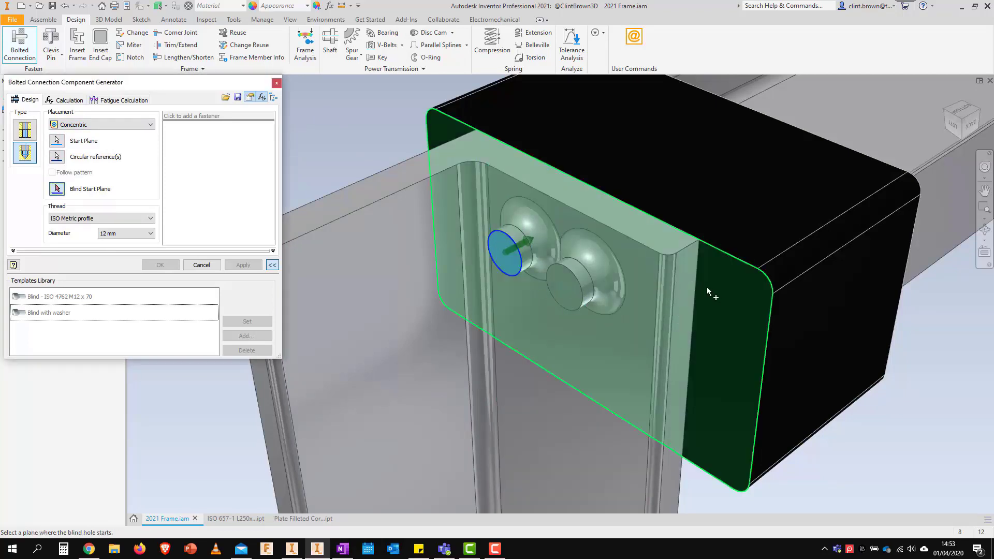
{"action": "left_click", "coordinate": [707, 292]}
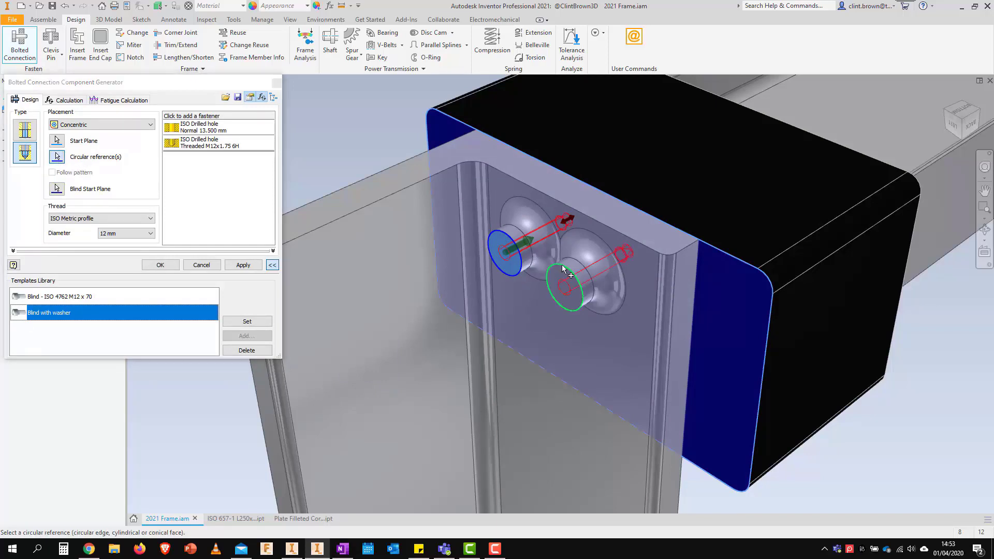
Step: Include the second boss as a circular reference and create the connection with the "Blind with washer" template
{"action": "left_click", "coordinate": [549, 287]}
{"action": "left_click", "coordinate": [247, 321]}
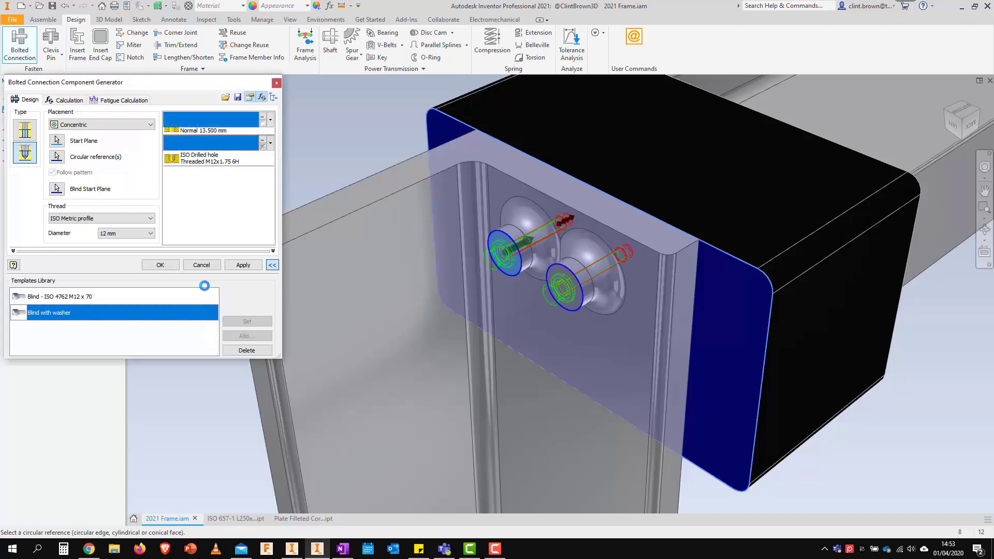
{"action": "left_click", "coordinate": [161, 265]}
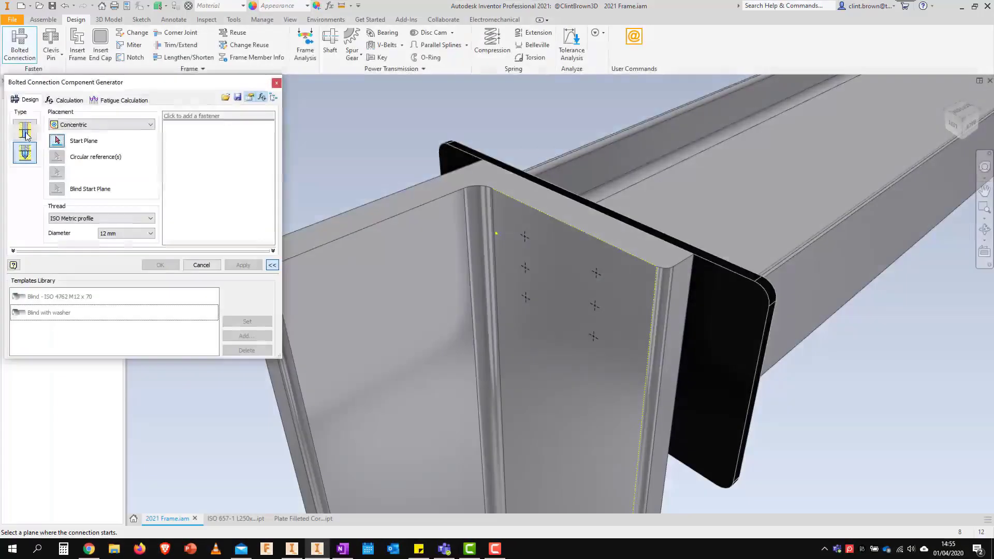
Step: Set up a through-all connection placed on the sketch points of the angle's inner face, terminating at the black plate's far side
{"action": "left_click", "coordinate": [24, 136]}
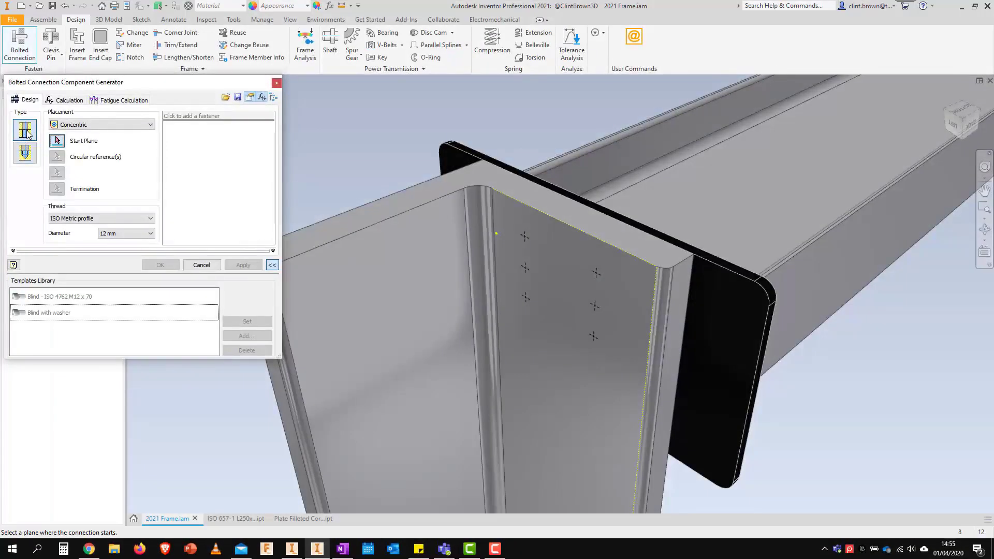
{"action": "left_click", "coordinate": [129, 127]}
{"action": "left_click", "coordinate": [104, 152]}
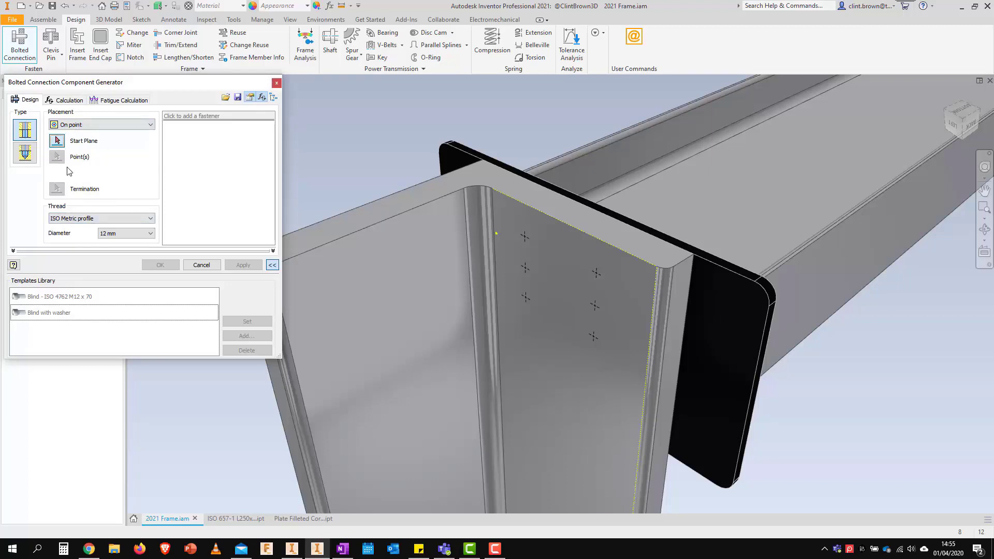
{"action": "left_click", "coordinate": [545, 378]}
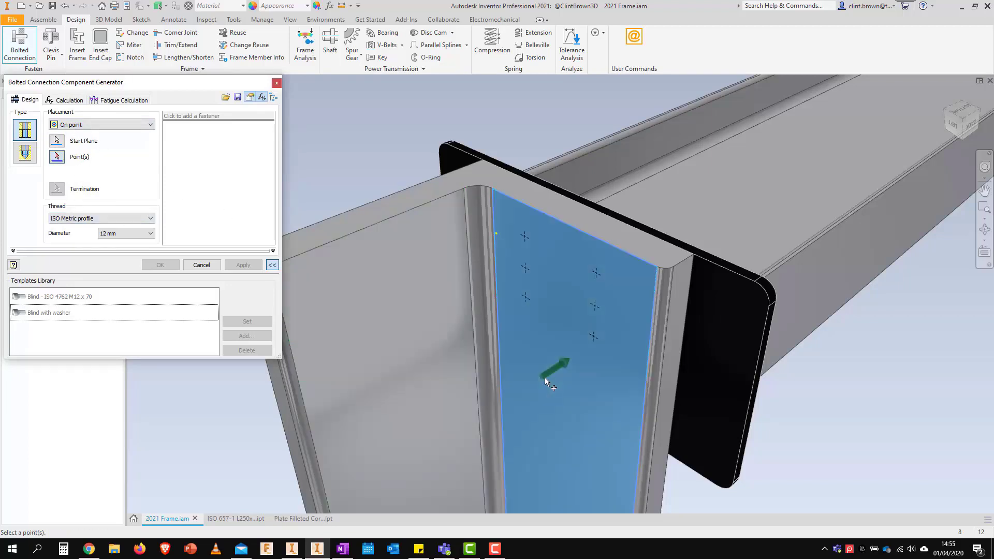
{"action": "left_click", "coordinate": [524, 238]}
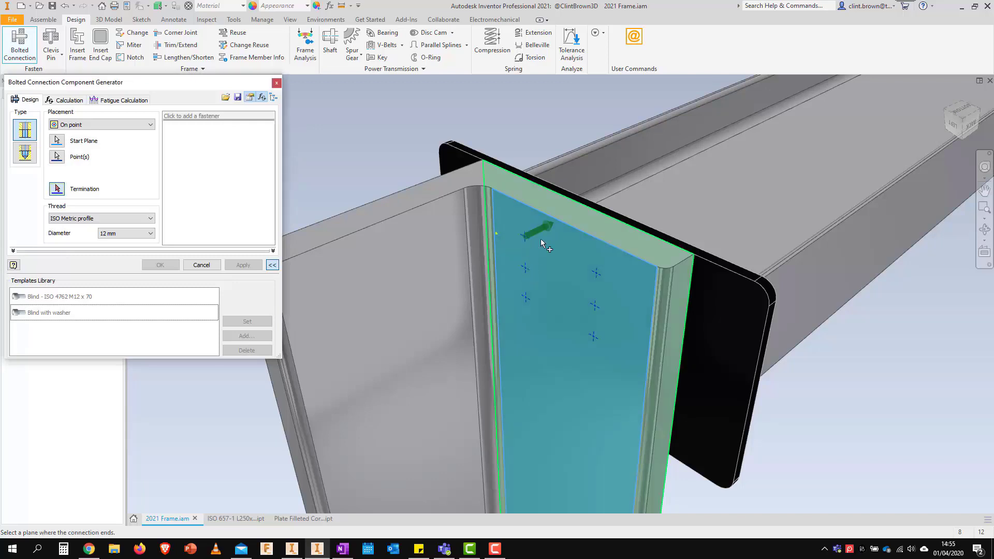
{"action": "left_click", "coordinate": [609, 214]}
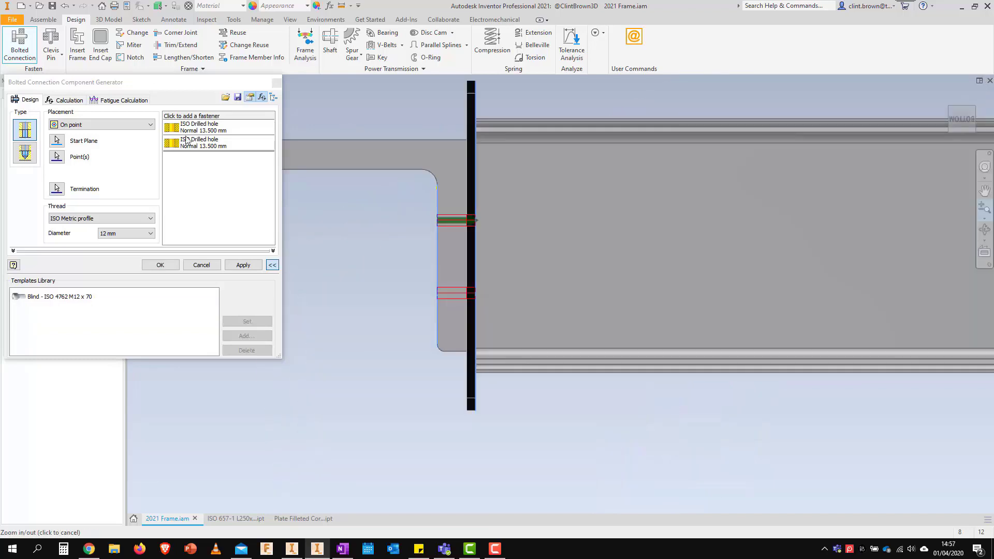
Step: Add an ISO 4762 bolt and an ISO 7089 washer at the start side of the connection
{"action": "left_click", "coordinate": [202, 144]}
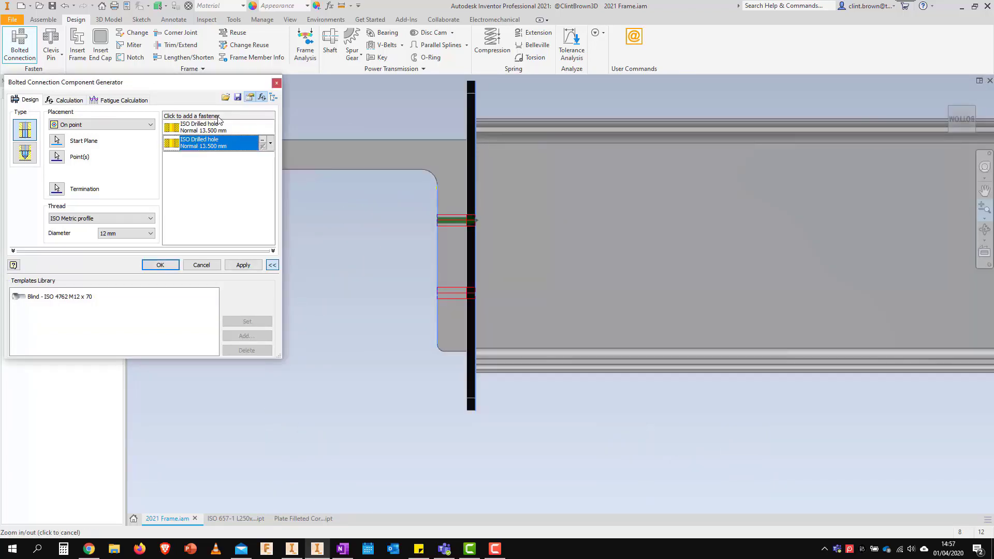
{"action": "left_click", "coordinate": [216, 118]}
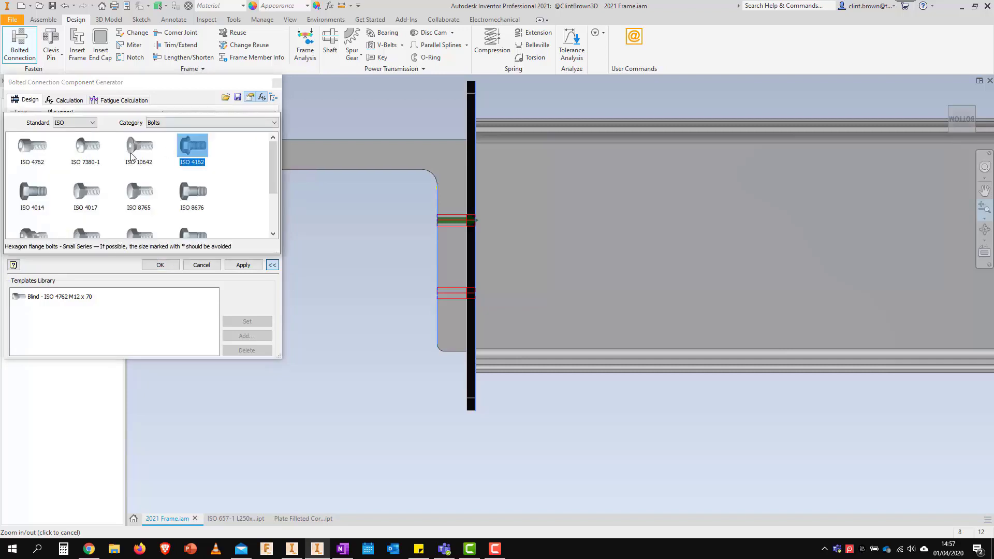
{"action": "left_click", "coordinate": [36, 151]}
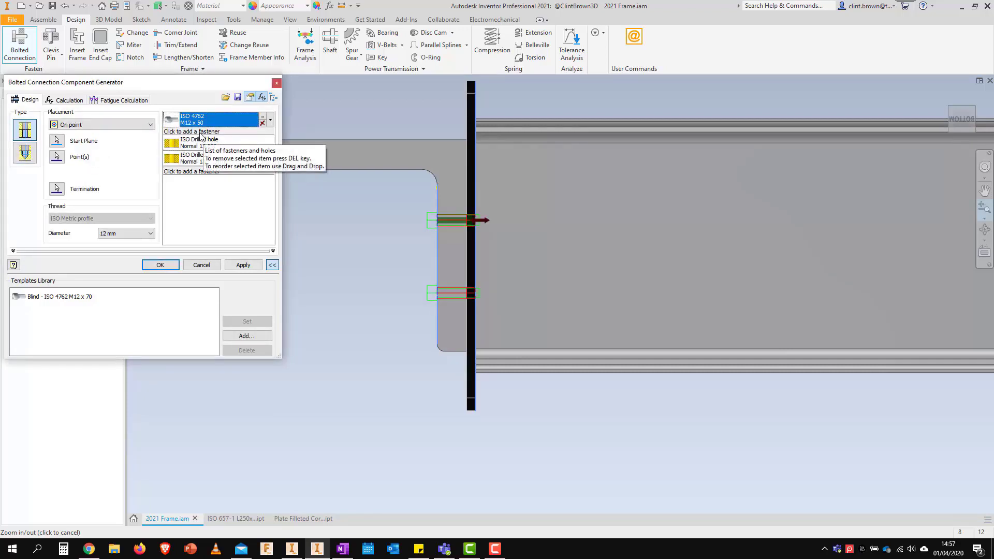
{"action": "left_click", "coordinate": [204, 131]}
{"action": "left_click", "coordinate": [29, 164]}
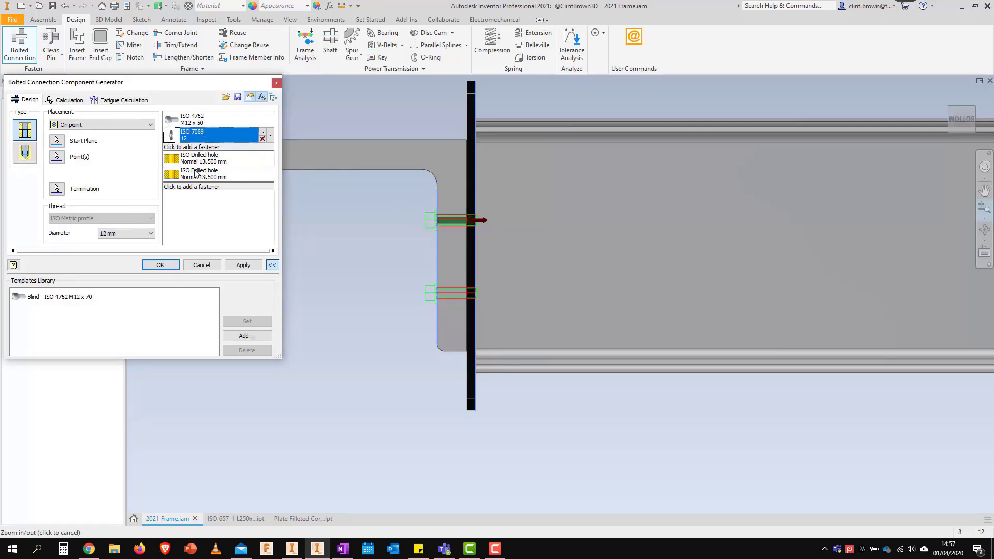
Step: Add an ISO 7089 washer and an ISO 7719 nut at the far end of the connection
{"action": "left_click", "coordinate": [202, 187]}
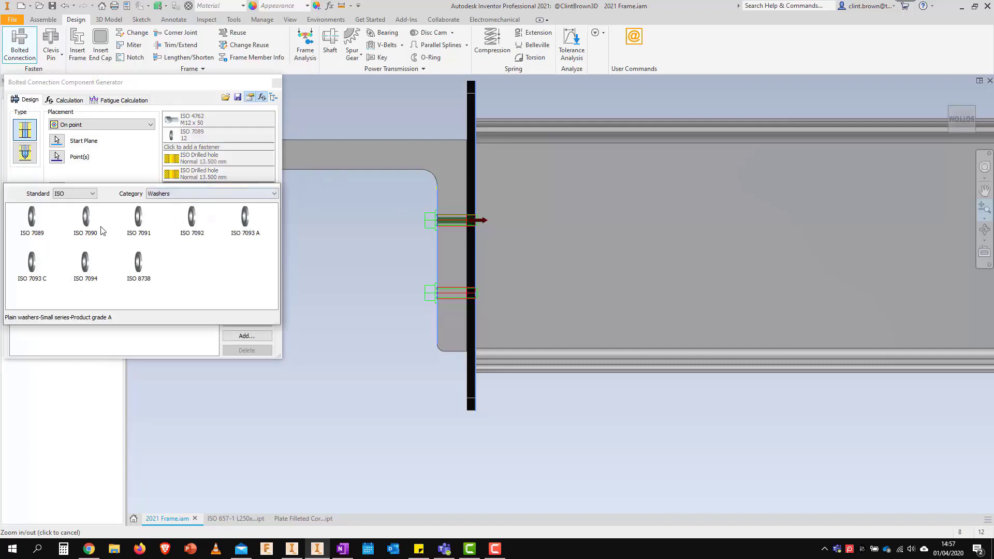
{"action": "left_click", "coordinate": [29, 218]}
{"action": "left_click", "coordinate": [179, 203]}
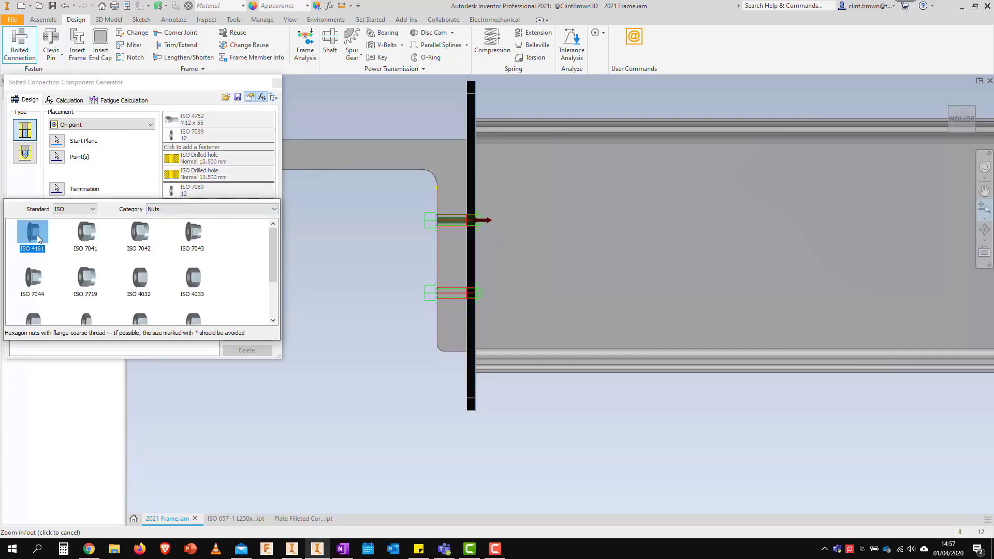
{"action": "left_click", "coordinate": [86, 280]}
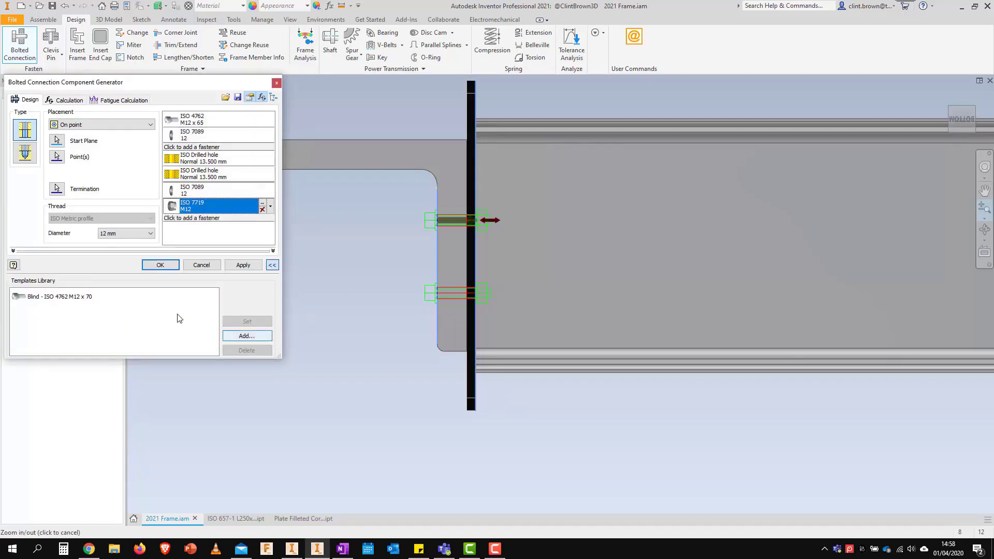
Step: Save the fastener set as a library template named "ISO 4762 M12 x 65" and create the bolted connection
{"action": "left_click", "coordinate": [242, 337]}
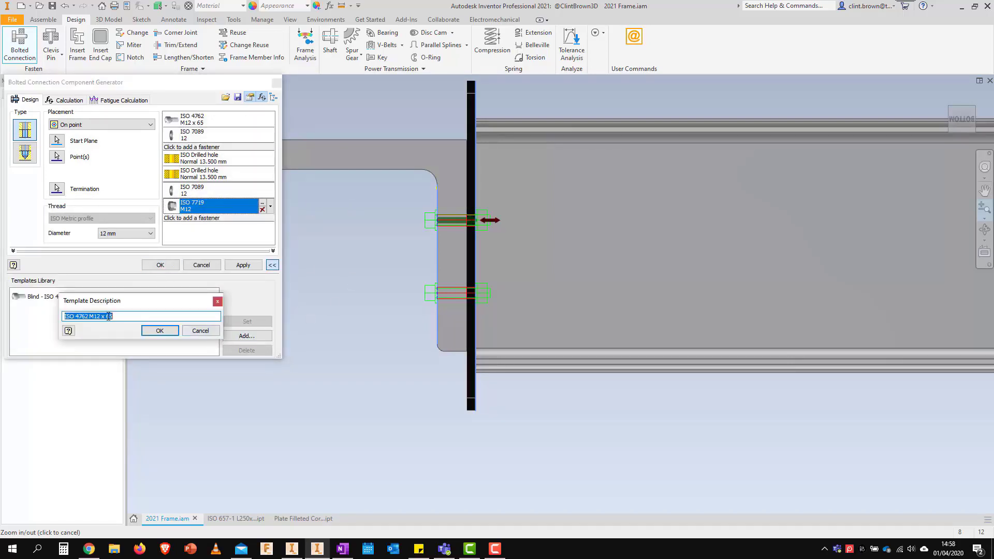
{"action": "left_click", "coordinate": [155, 331]}
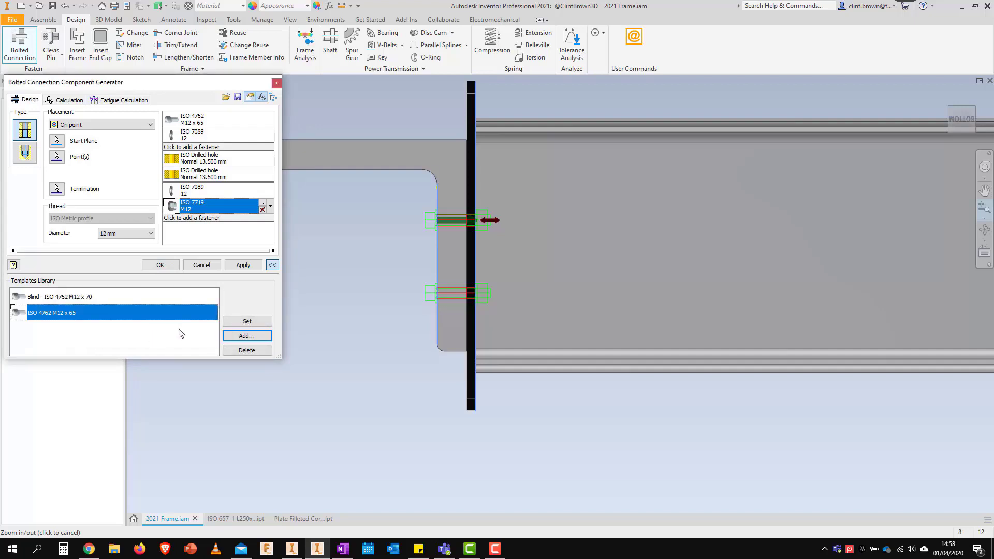
{"action": "left_click", "coordinate": [157, 266]}
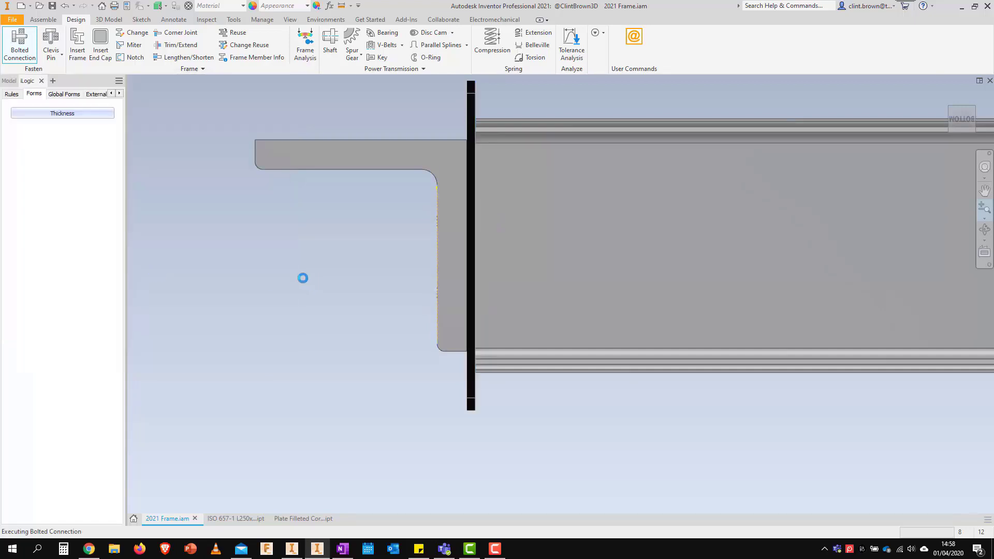
Step: Inspect the bolts and nuts on both sides of the joint, and check the angle and plate part files for holes
{"action": "middle_click_drag", "start_coordinate": [312, 268], "coordinate": [344, 227], "text": "shift"}
{"action": "scroll", "coordinate": [345, 226], "scroll_direction": "down", "scroll_amount": 4}
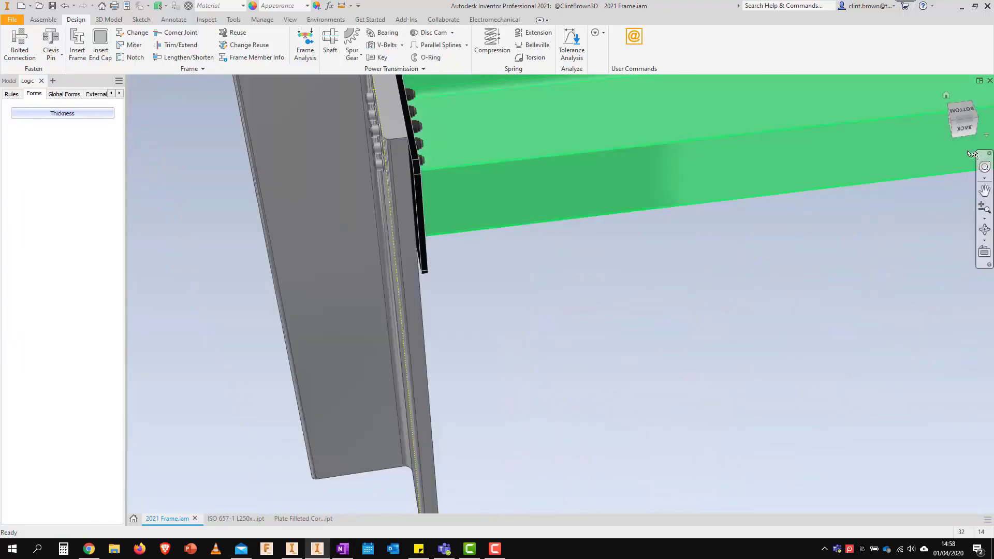
{"action": "left_click", "coordinate": [940, 101]}
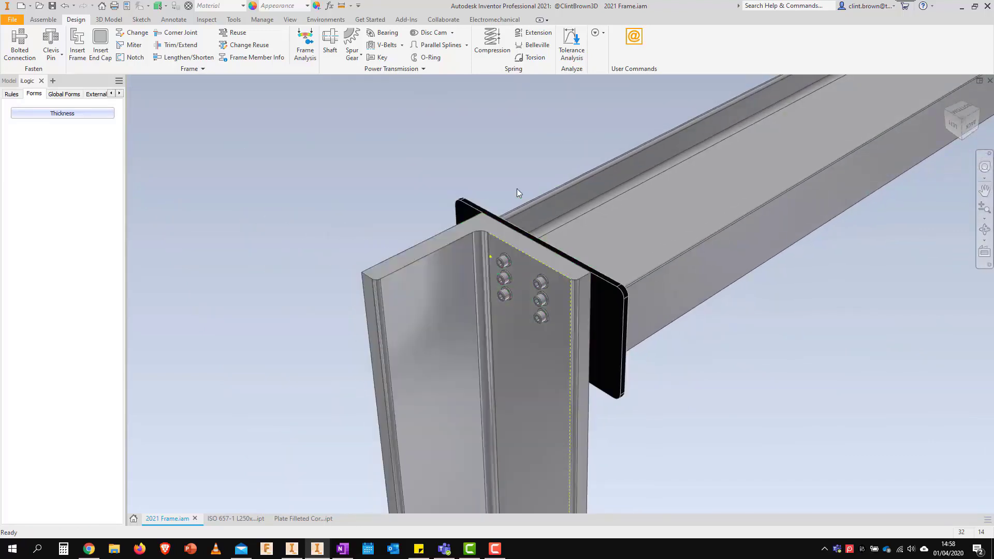
{"action": "scroll", "coordinate": [517, 191], "scroll_direction": "up", "scroll_amount": 4}
{"action": "scroll", "coordinate": [241, 238], "scroll_direction": "down", "scroll_amount": 4}
{"action": "middle_click_drag", "start_coordinate": [240, 317], "coordinate": [306, 263]}
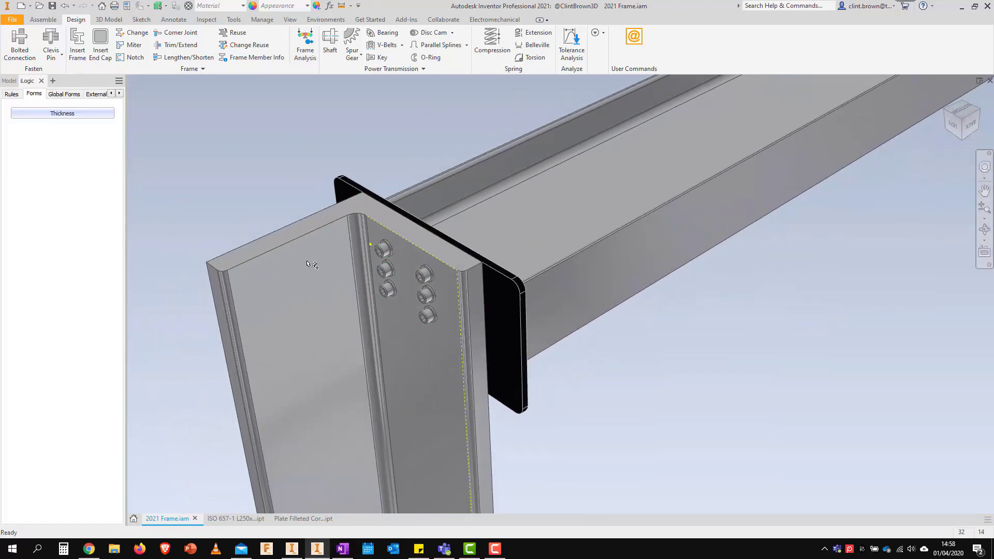
{"action": "left_click", "coordinate": [241, 518]}
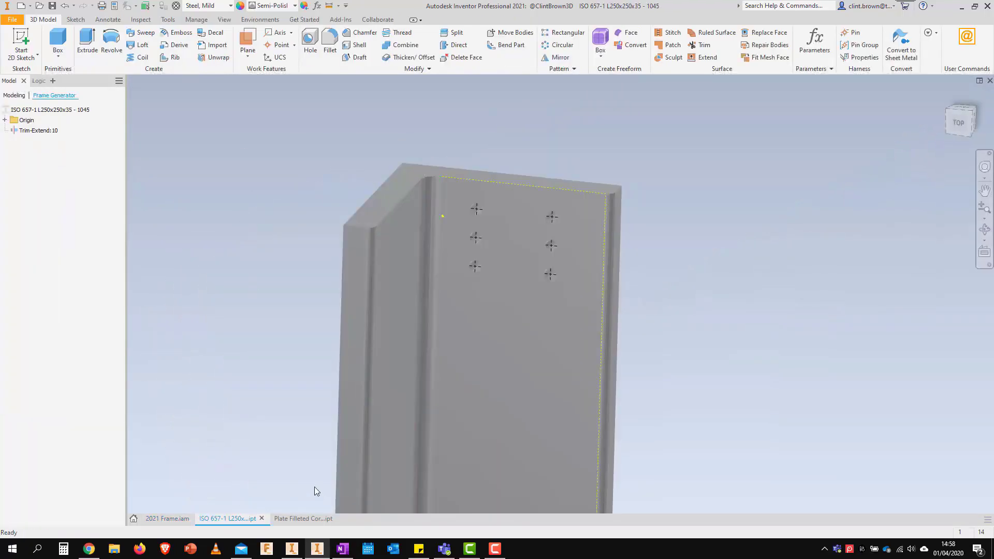
{"action": "left_click", "coordinate": [302, 519]}
{"action": "middle_click_drag", "start_coordinate": [372, 265], "coordinate": [133, 265]}
Step: Back in the frame assembly, place a through-all bolted connection by hole from the angle's inner face through its upper existing hole to the black plate
{"action": "left_click", "coordinate": [167, 519]}
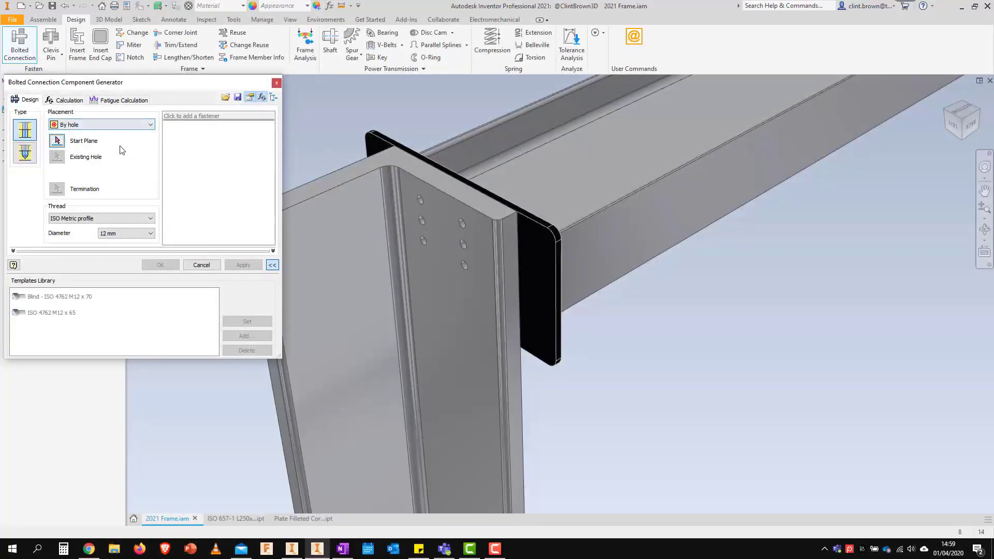
{"action": "left_click", "coordinate": [438, 306]}
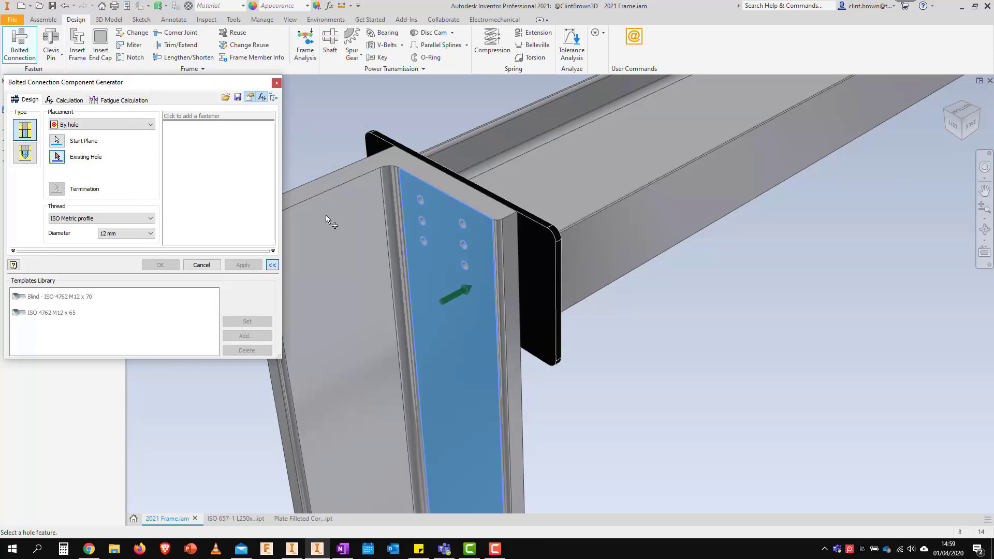
{"action": "left_click", "coordinate": [425, 197]}
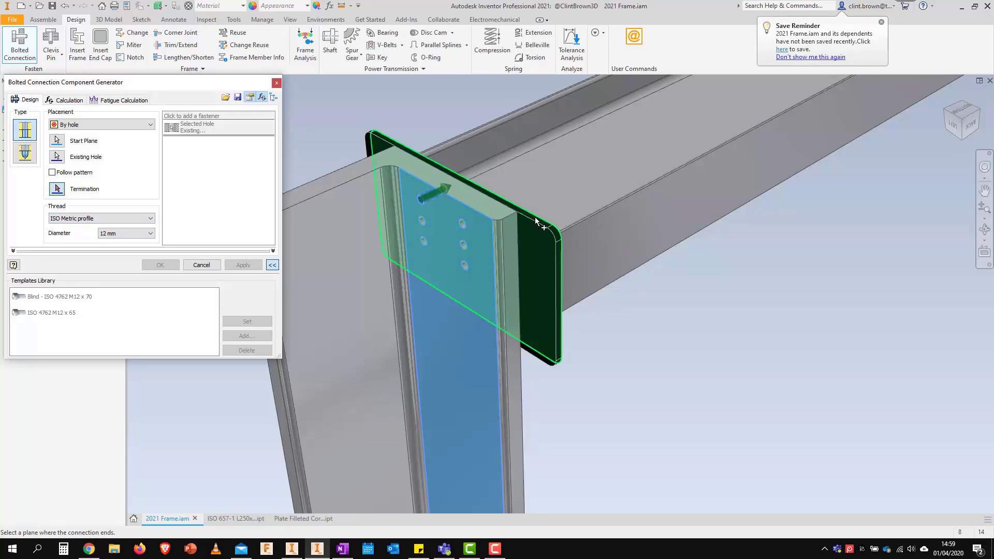
{"action": "left_click", "coordinate": [383, 173]}
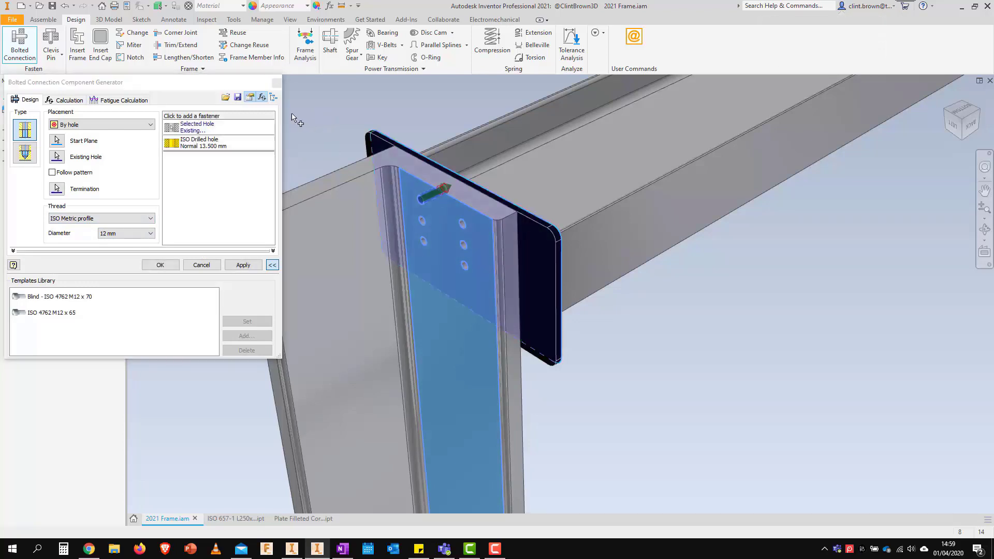
Step: Make the connection follow the angle's existing hole pattern, and check the plate part file before creating it
{"action": "left_click", "coordinate": [54, 173]}
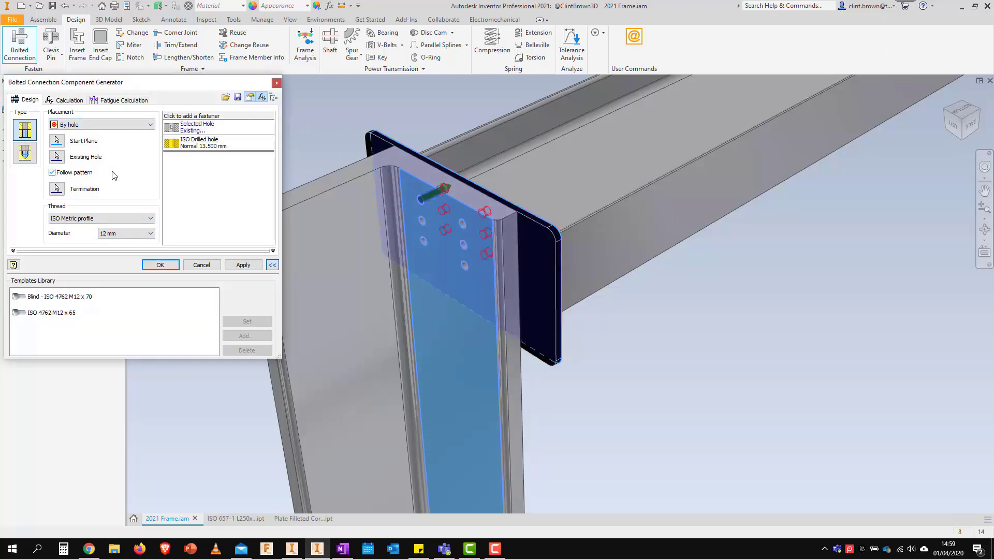
{"action": "left_click", "coordinate": [52, 173]}
{"action": "left_click", "coordinate": [52, 173]}
{"action": "left_click", "coordinate": [293, 519]}
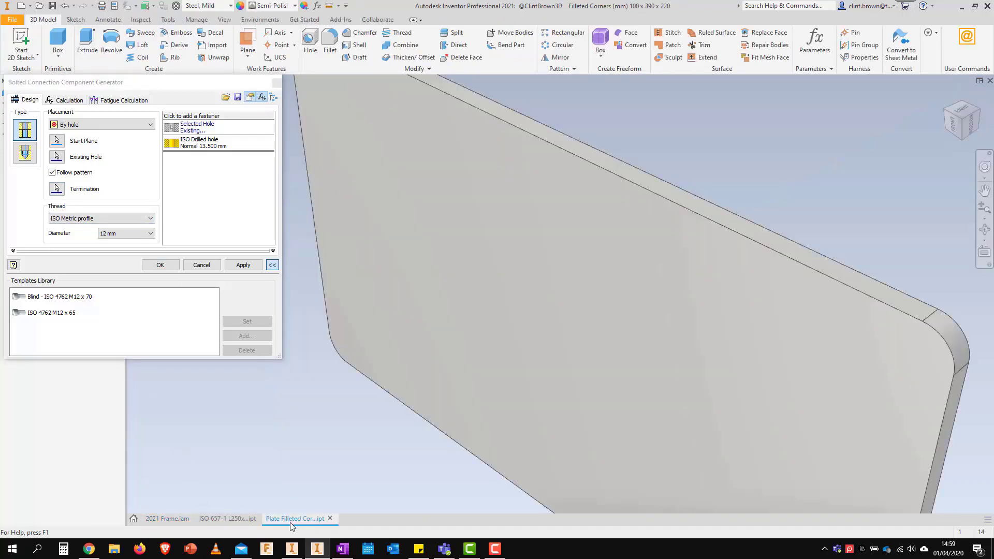
{"action": "left_click", "coordinate": [167, 519]}
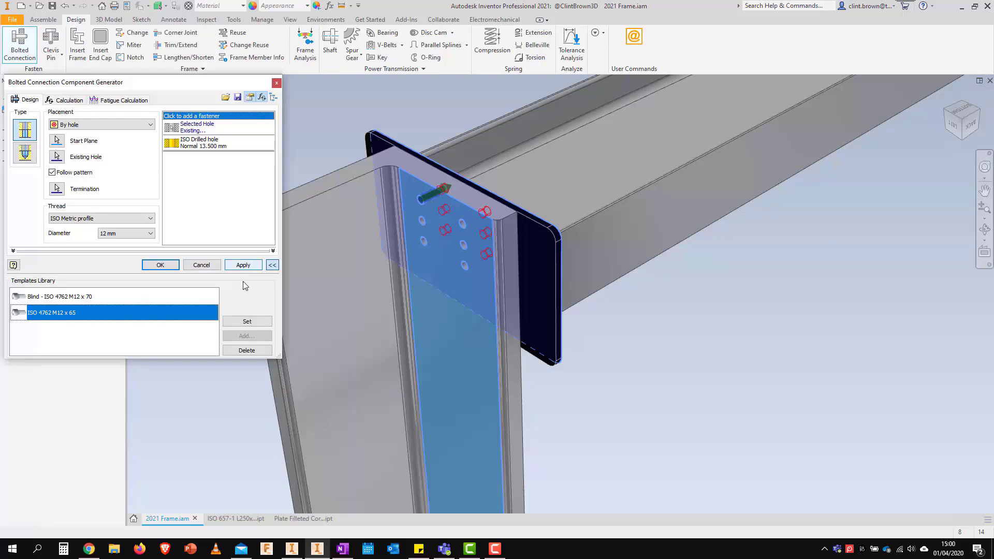
Step: Create the bolted connection with the "ISO 4762 M12 x 65" template fasteners and check the plate part file for the hole pattern
{"action": "left_click", "coordinate": [247, 321]}
{"action": "left_click", "coordinate": [162, 265]}
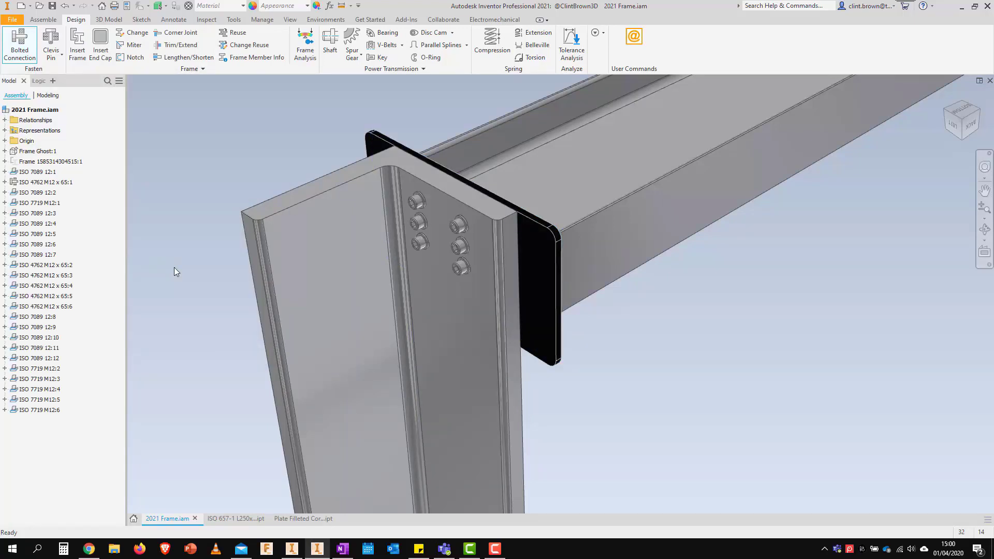
{"action": "left_click", "coordinate": [277, 516]}
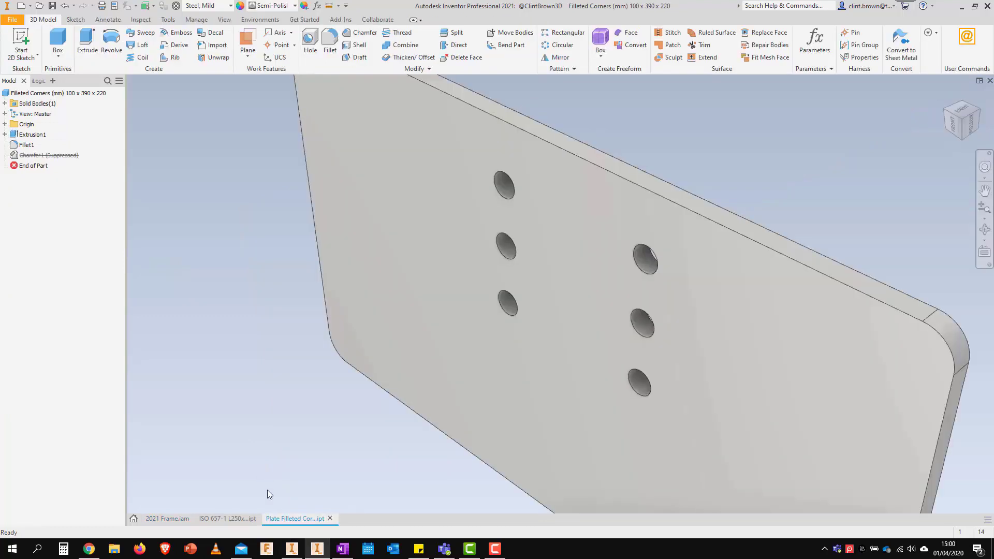
{"action": "left_click", "coordinate": [169, 518]}
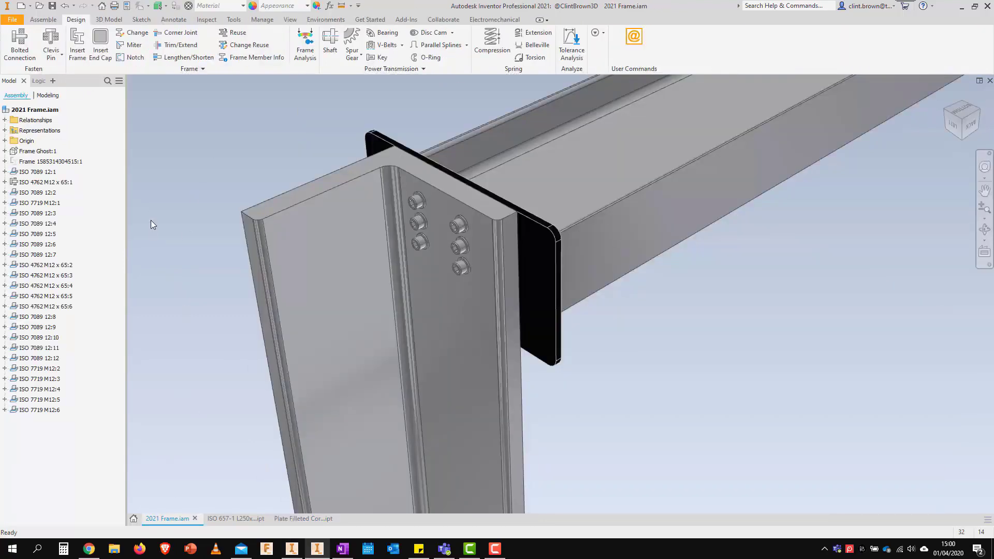